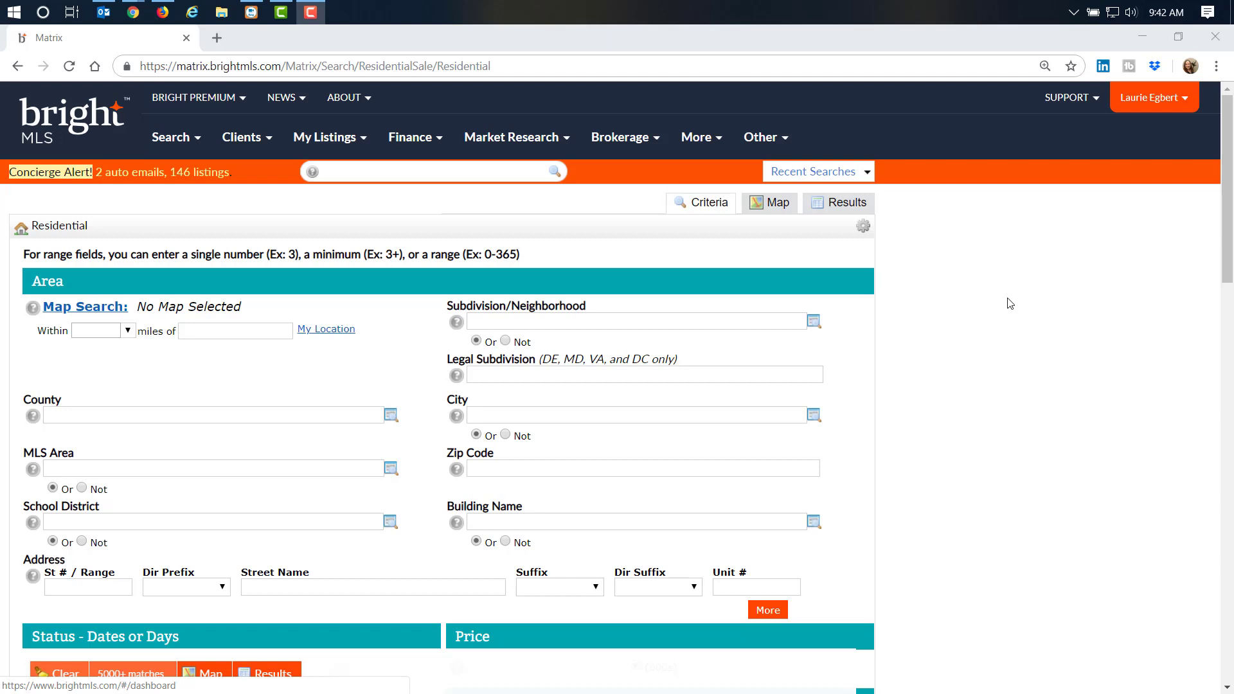
# Set the search county to Frederick MD
pyautogui.click(98, 420)
pyautogui.write('f')
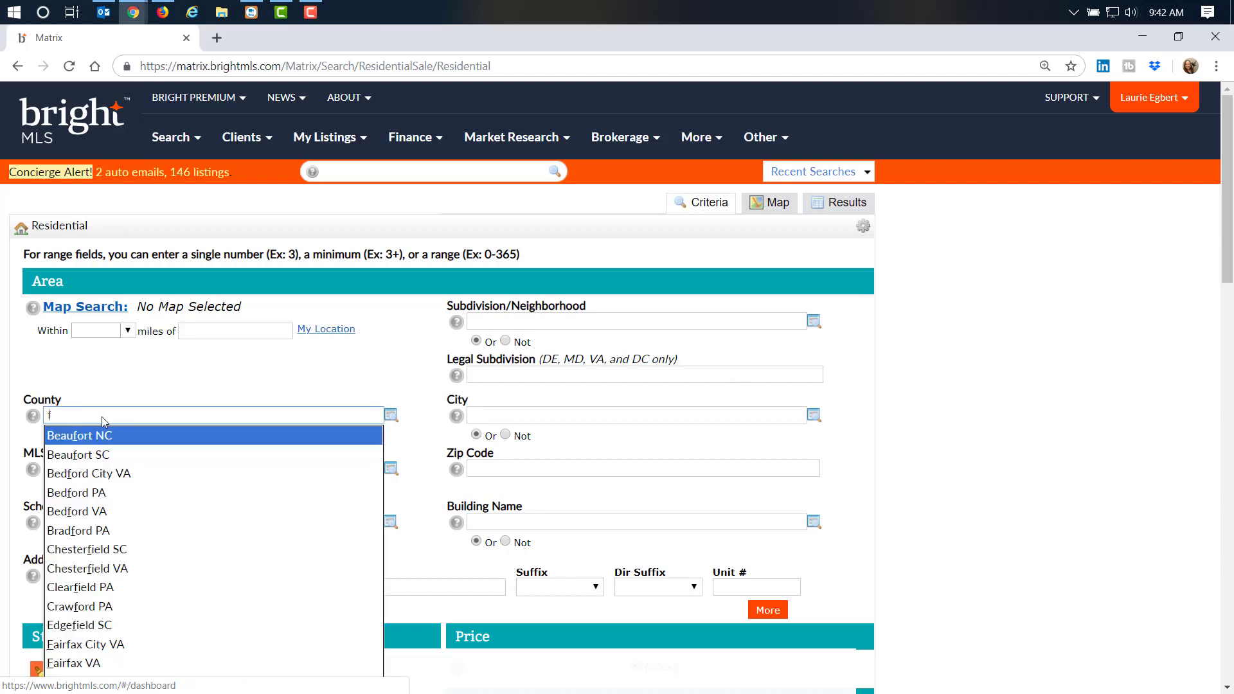
pyautogui.write('red')
pyautogui.click(349, 429)
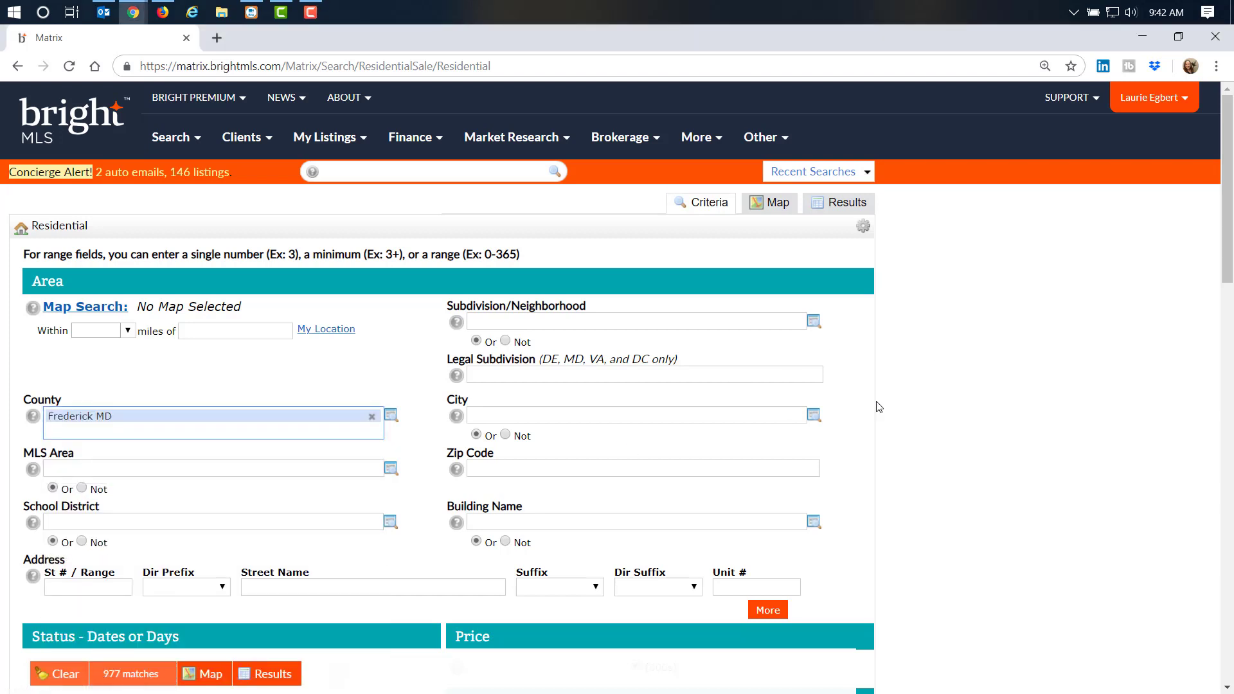
pyautogui.scroll(-3, 900, 395)
pyautogui.scroll(-1, 903, 397)
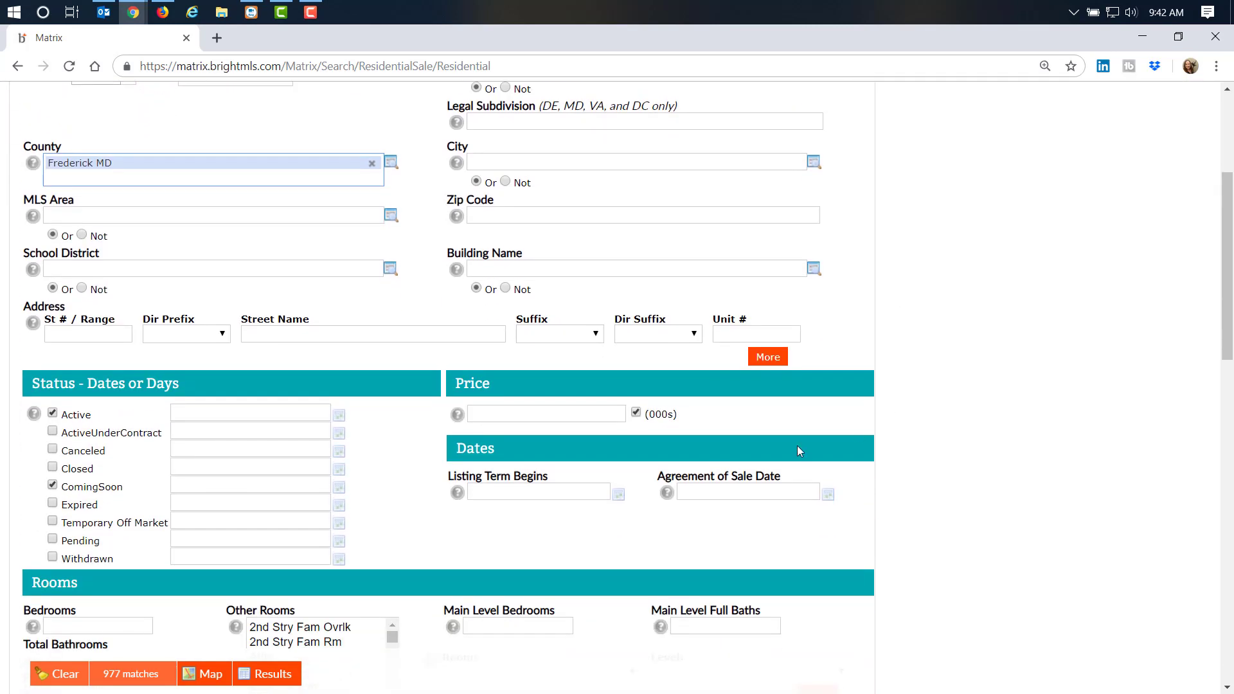
# Cap the price at 450-, require 3+ bedrooms, and show the 525 results
pyautogui.click(515, 414)
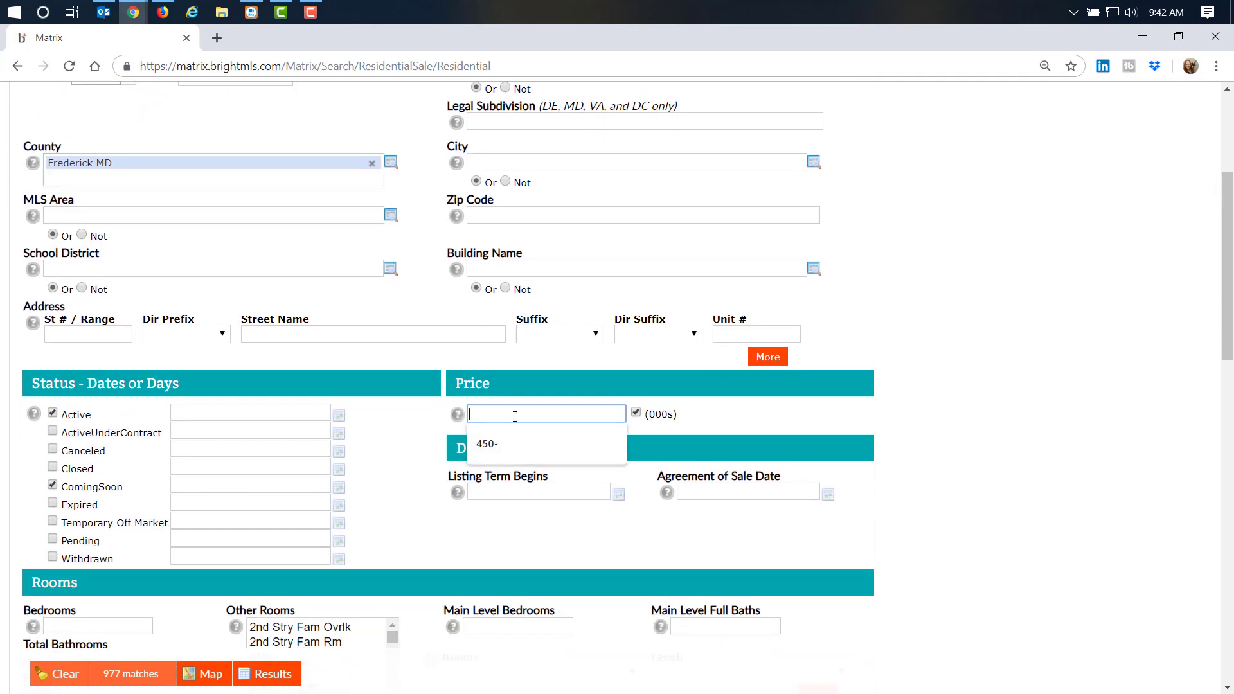
pyautogui.press('Down')
pyautogui.press('Tab')
pyautogui.scroll(-2, 1124, 407)
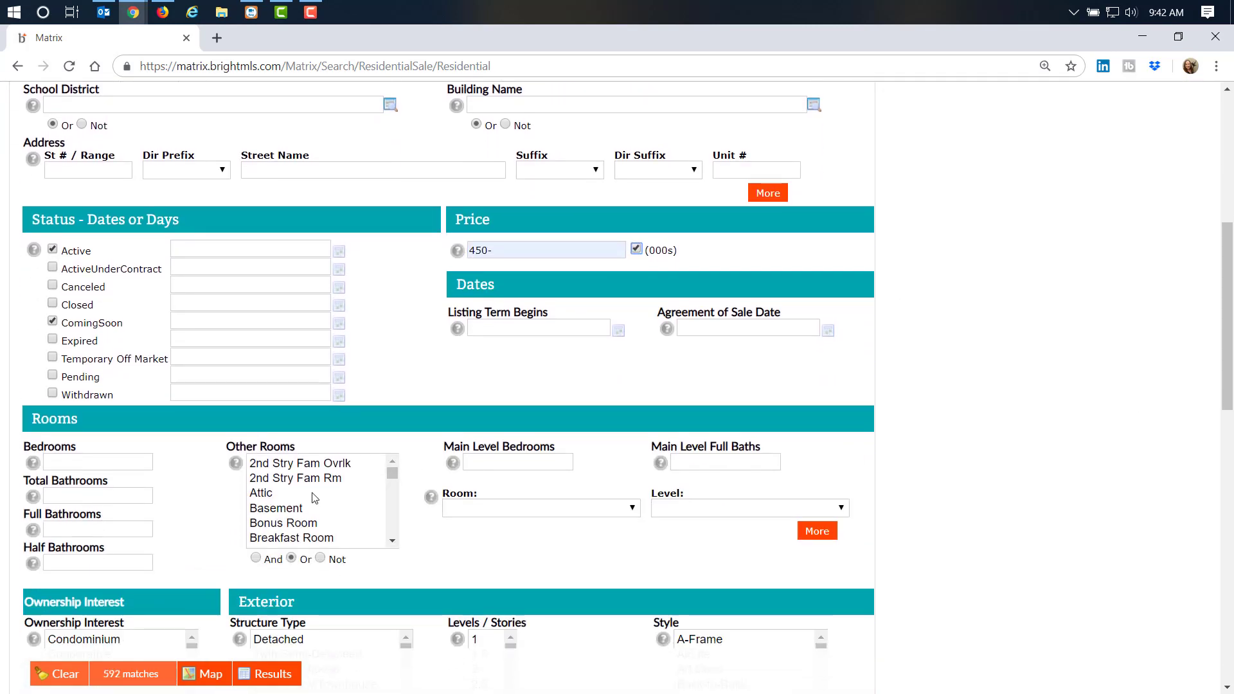
pyautogui.click(108, 464)
pyautogui.click(83, 492)
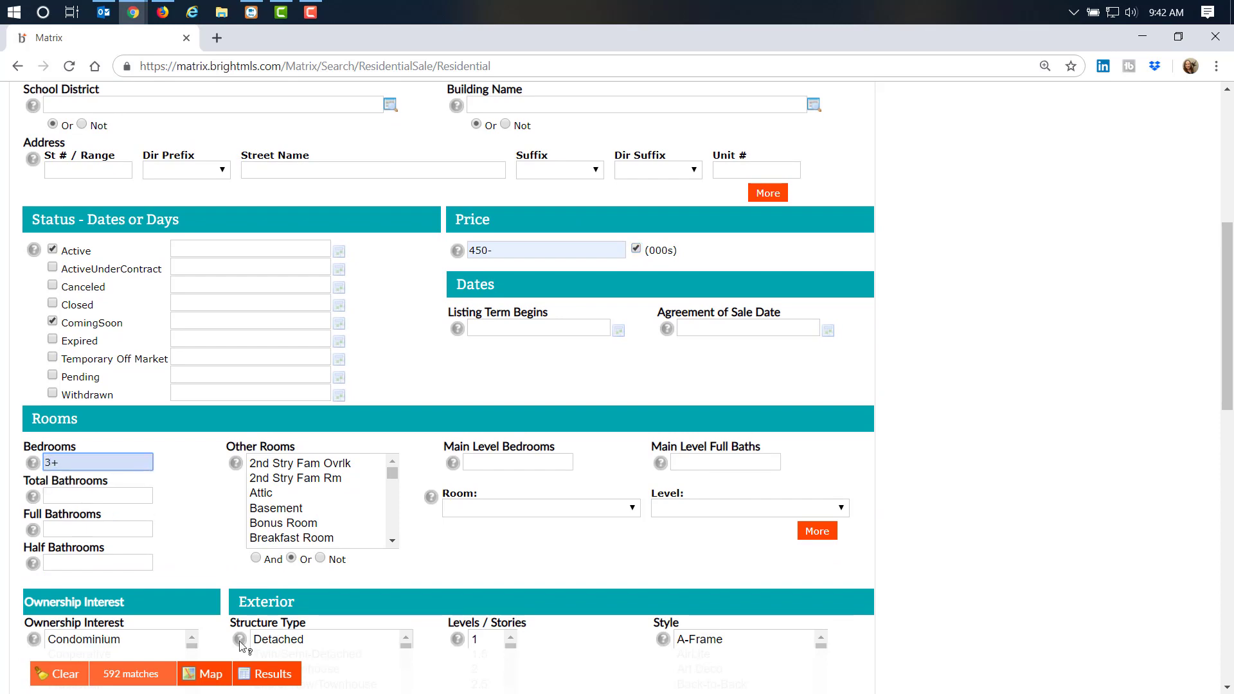
pyautogui.click(267, 674)
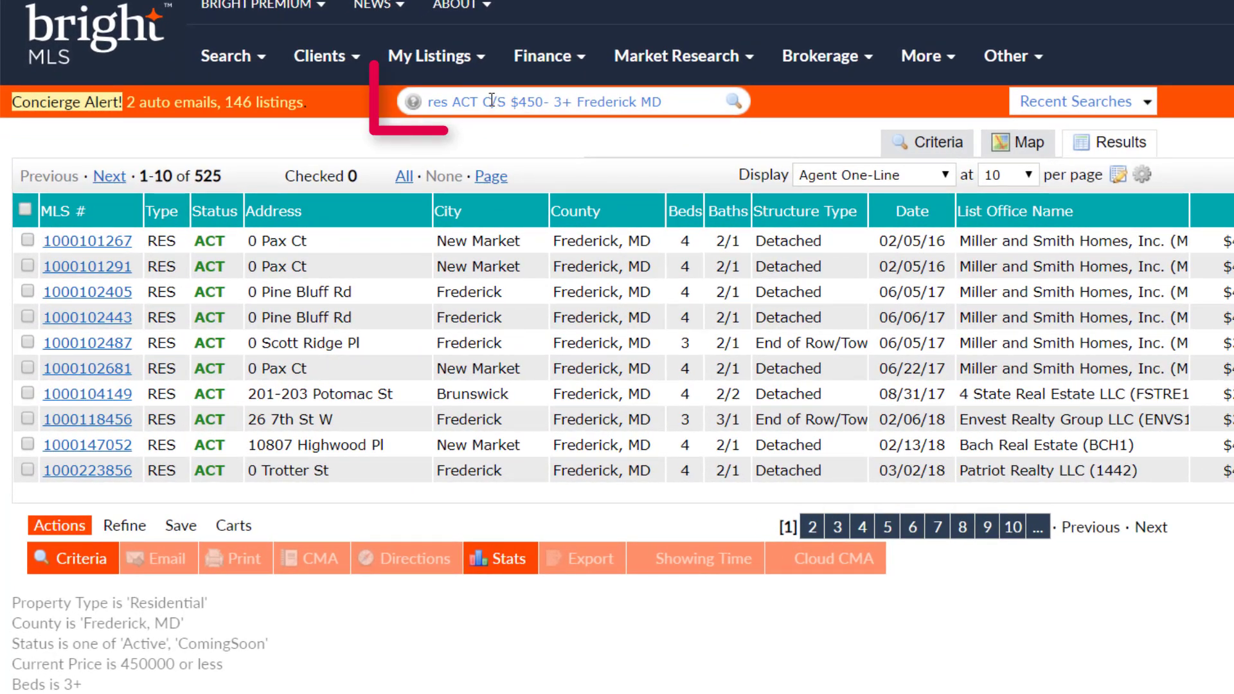
# Remove C/S from the speed bar query, rerun for Active only, and start editing the price cap
pyautogui.moveTo(483, 101); pyautogui.dragTo(511, 102)
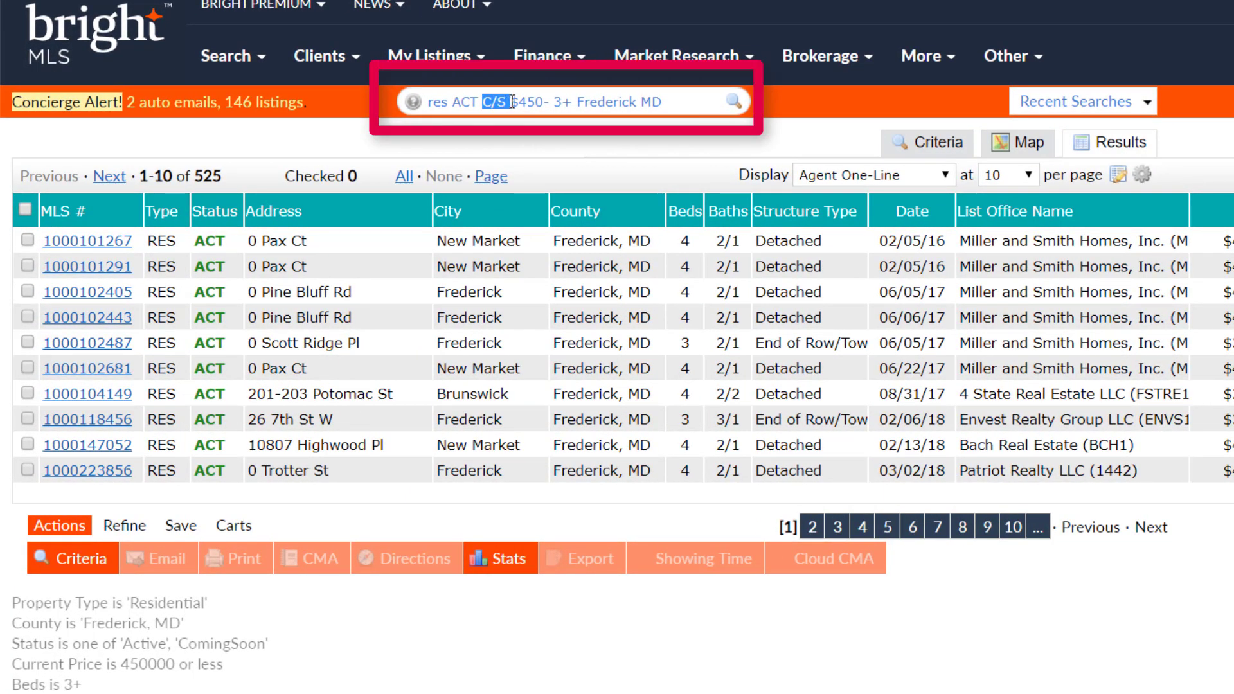
pyautogui.press('BackSpace')
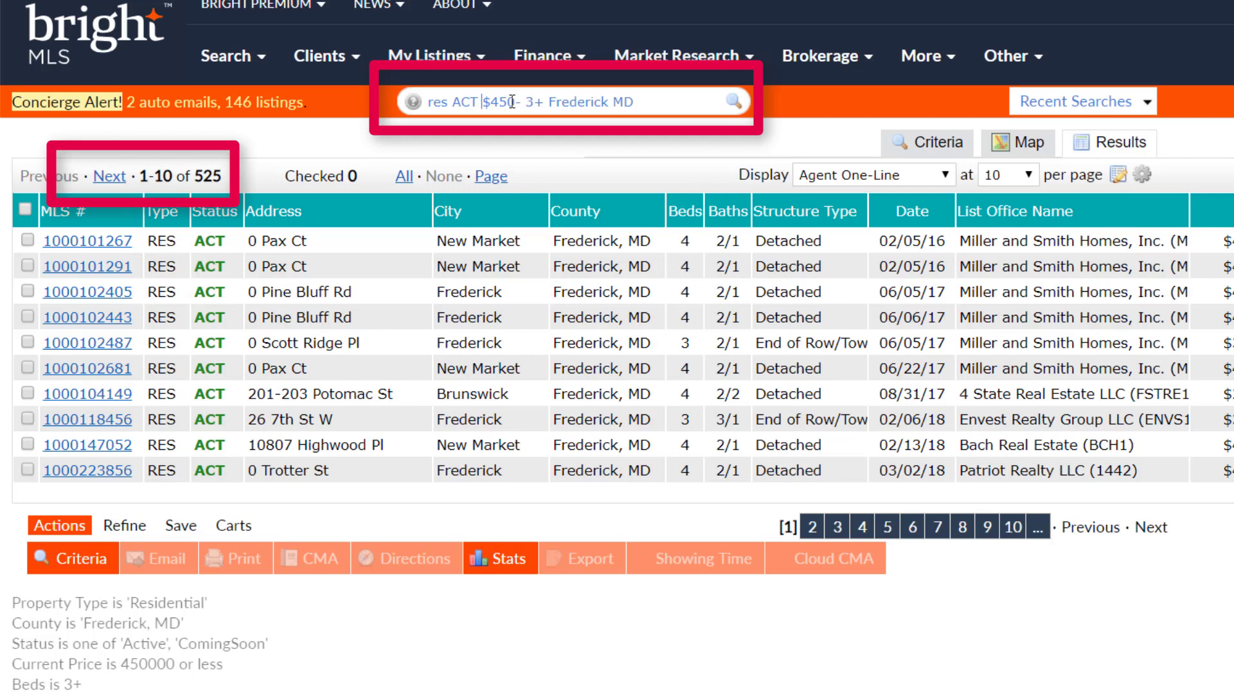
pyautogui.press('Return')
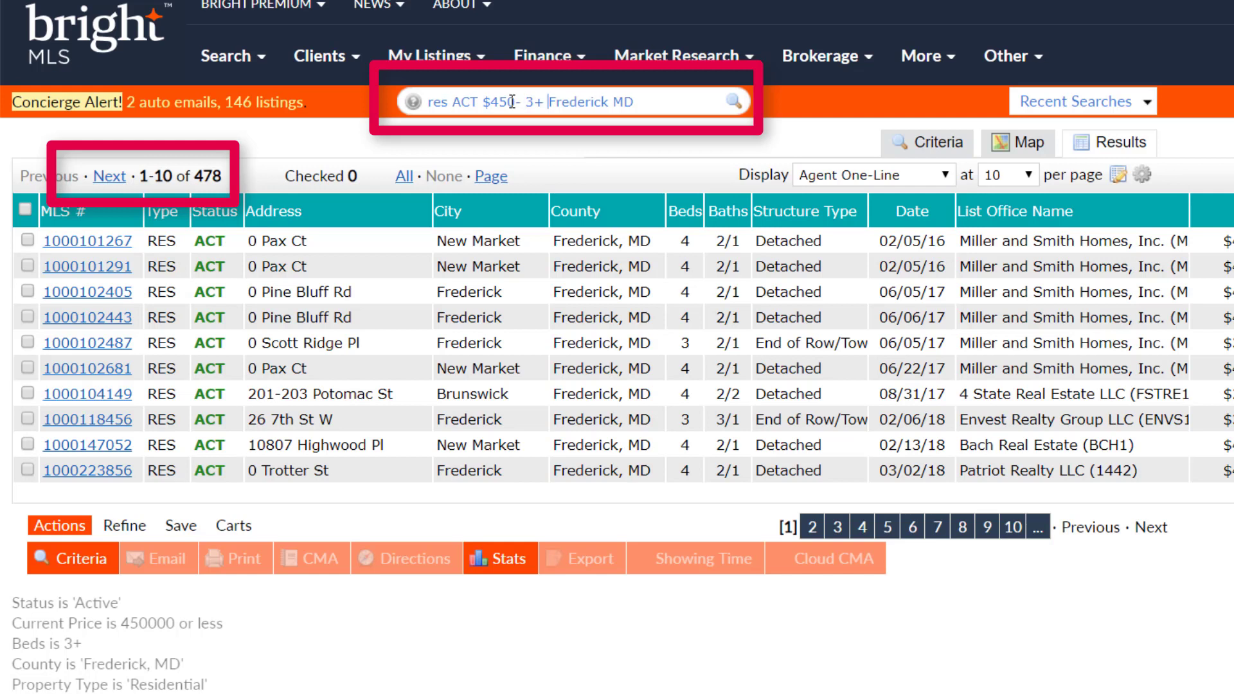
pyautogui.click(503, 101)
pyautogui.press('BackSpace')
# Lower the price cap to $350- and add a 3+ bathrooms term, narrowing results to 175
pyautogui.write('3')
pyautogui.press('Return')
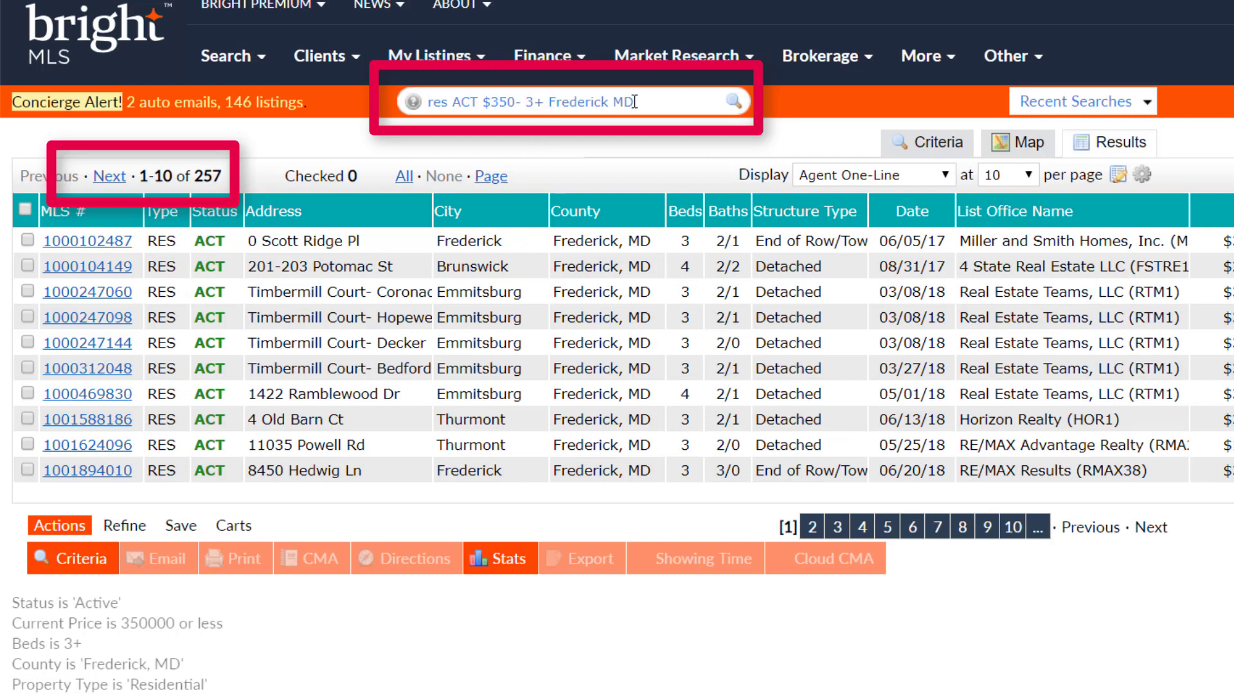
pyautogui.moveTo(525, 102); pyautogui.dragTo(545, 101)
pyautogui.click(545, 101)
pyautogui.write('3+')
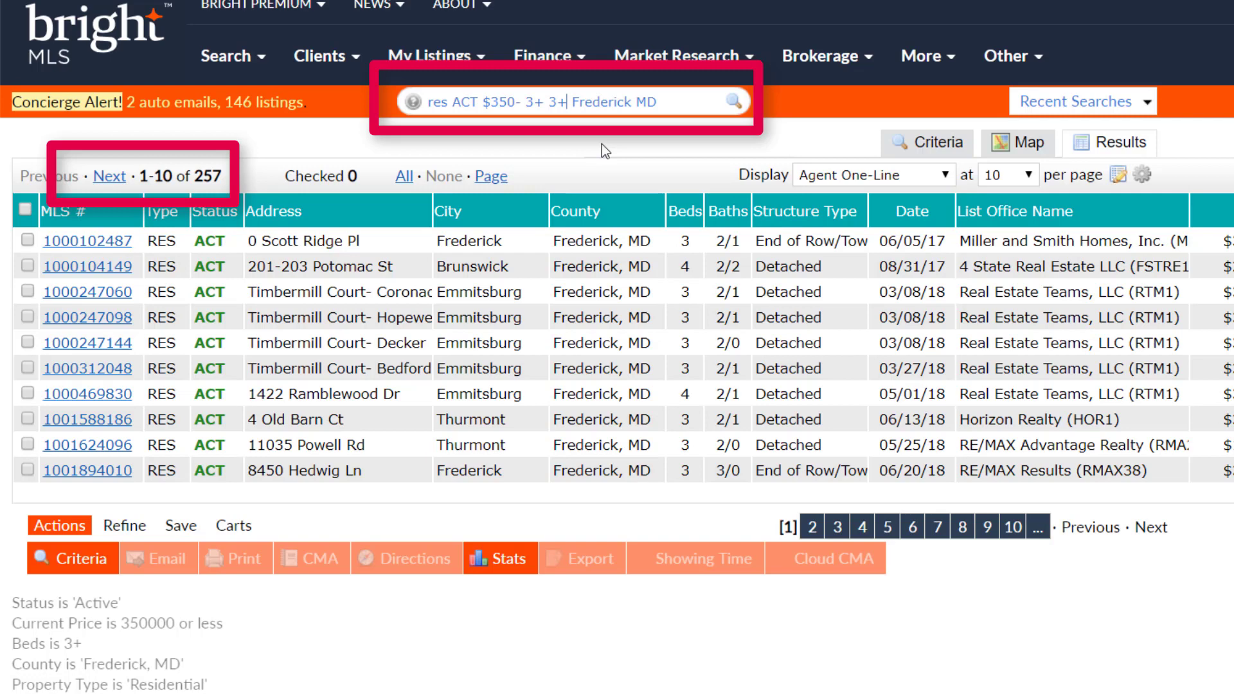
pyautogui.press('Return')
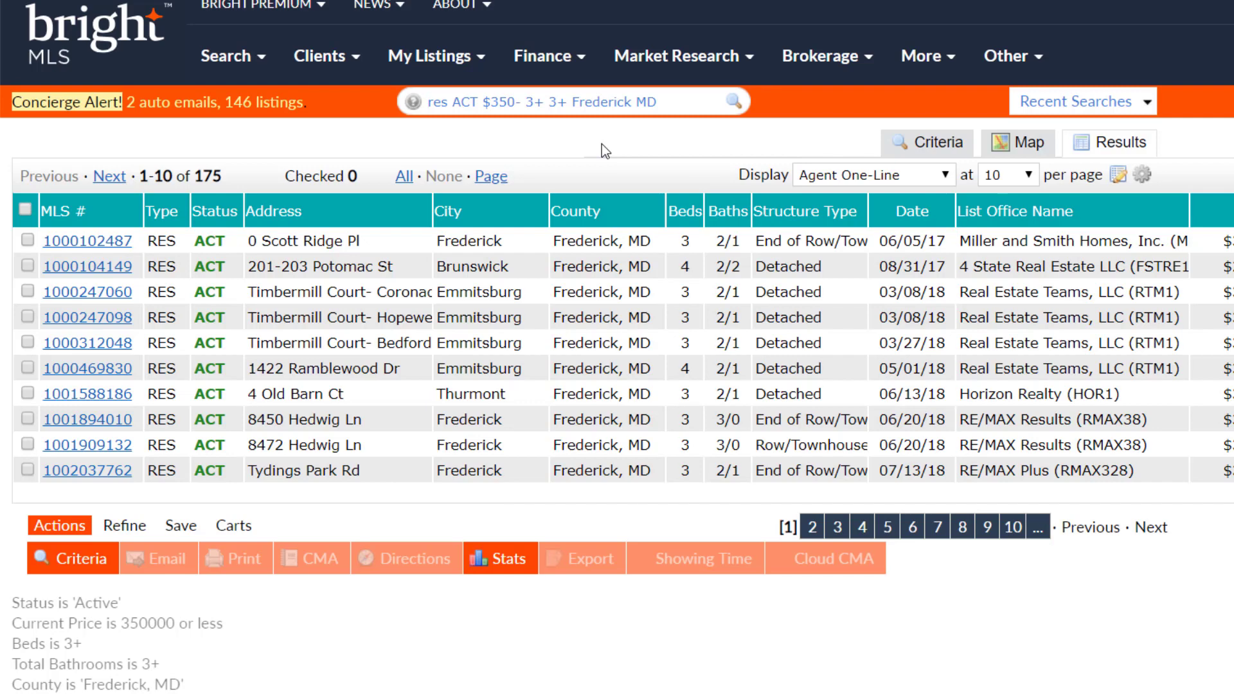
# Review the Criteria form showing Frederick MD, then clear the speed bar query
pyautogui.click(948, 144)
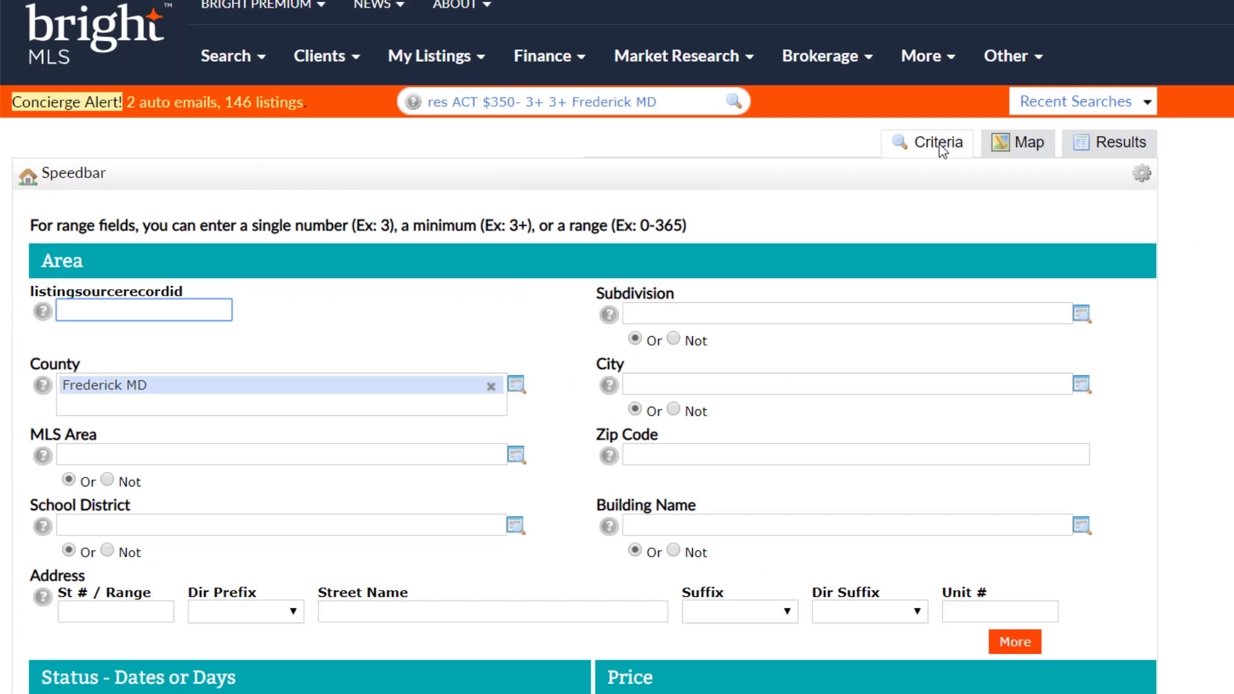
pyautogui.scroll(-9, 576, 320)
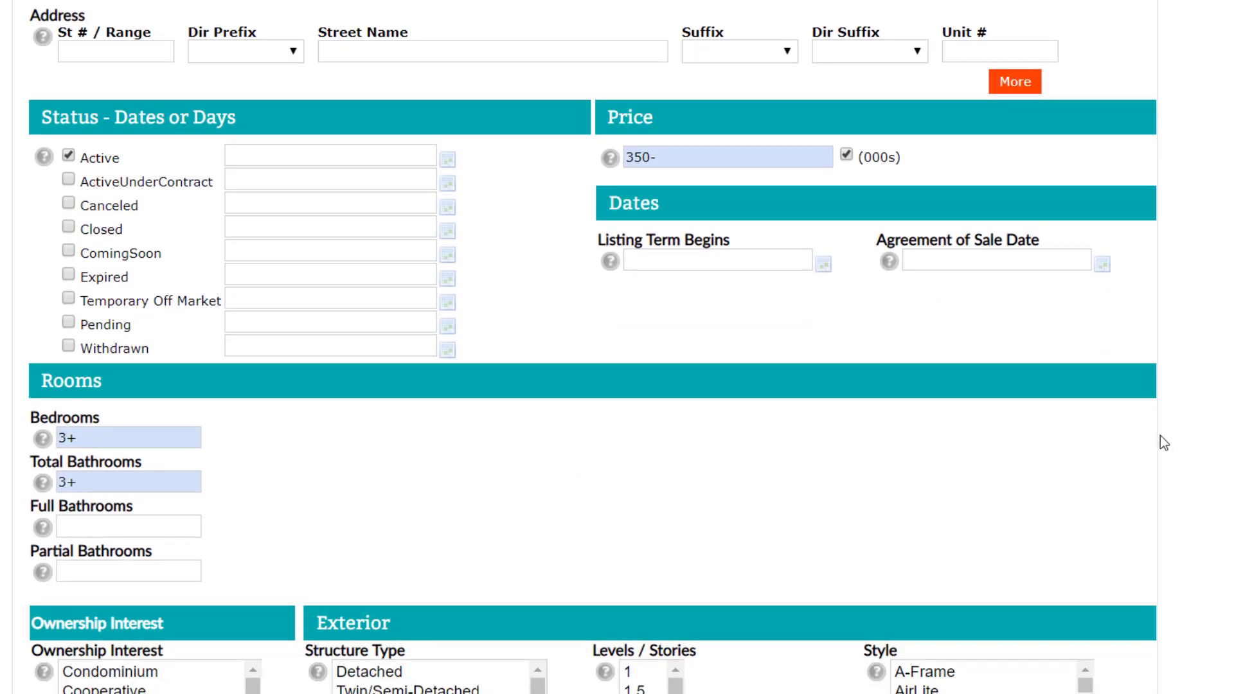
pyautogui.scroll(9, 1160, 437)
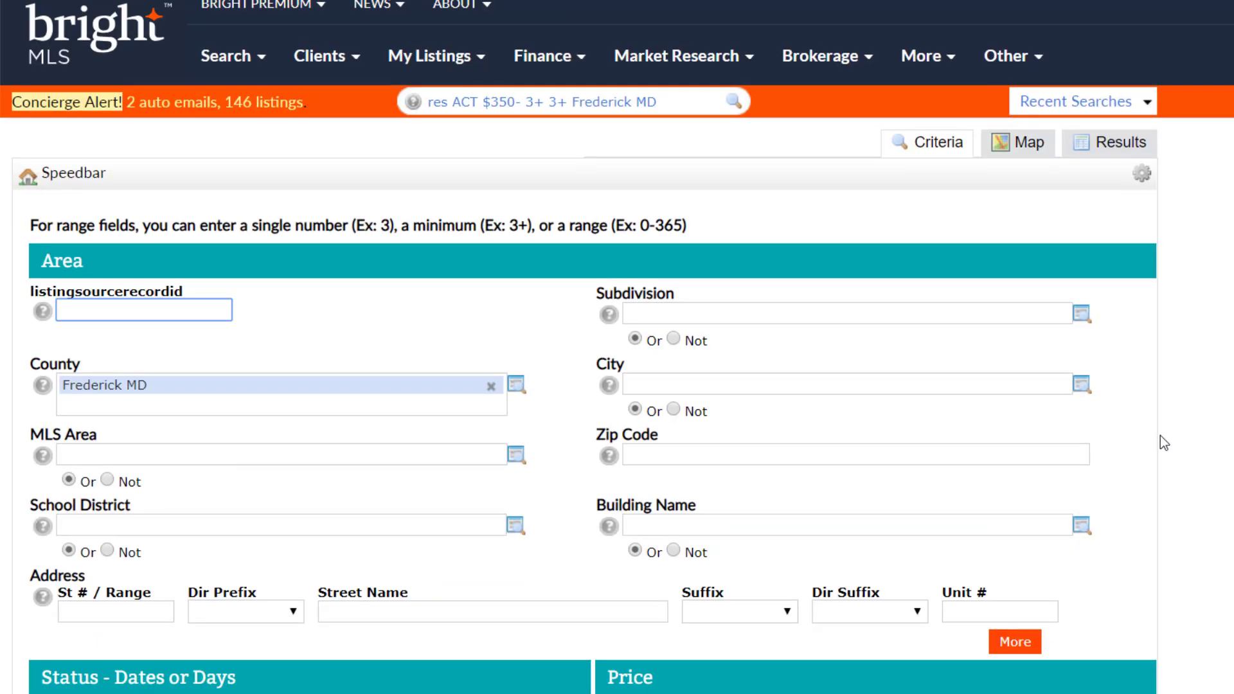
pyautogui.moveTo(667, 102); pyautogui.dragTo(383, 91)
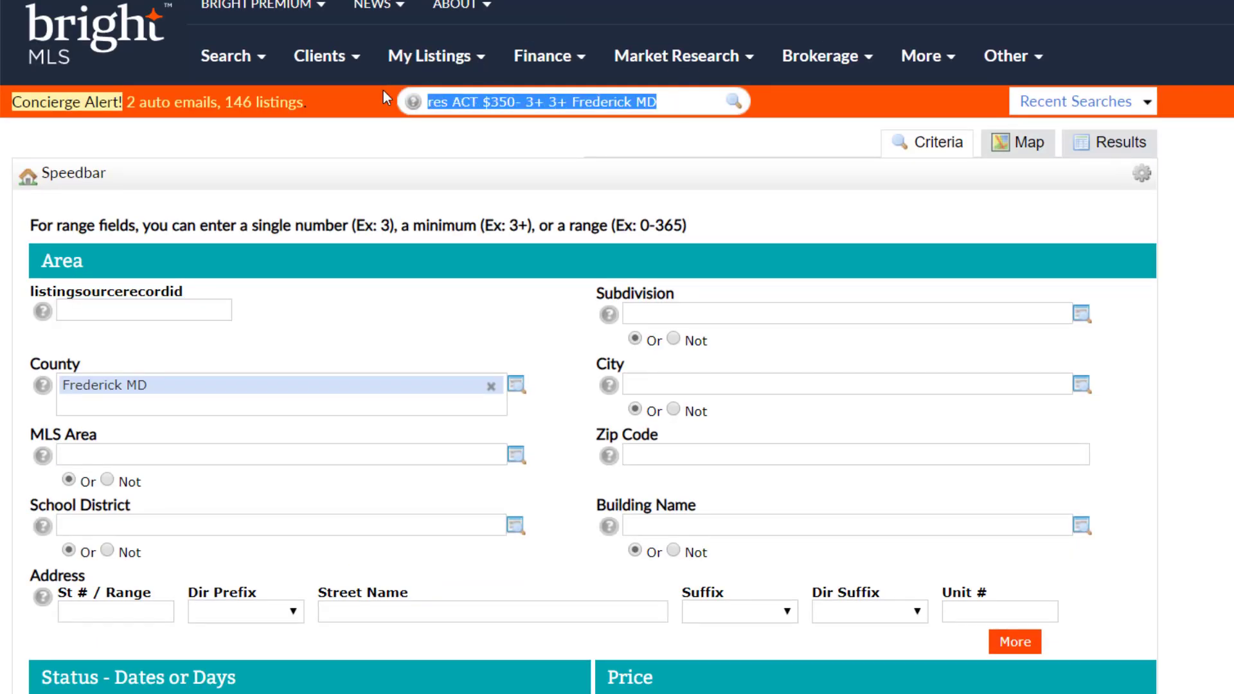
pyautogui.press('BackSpace')
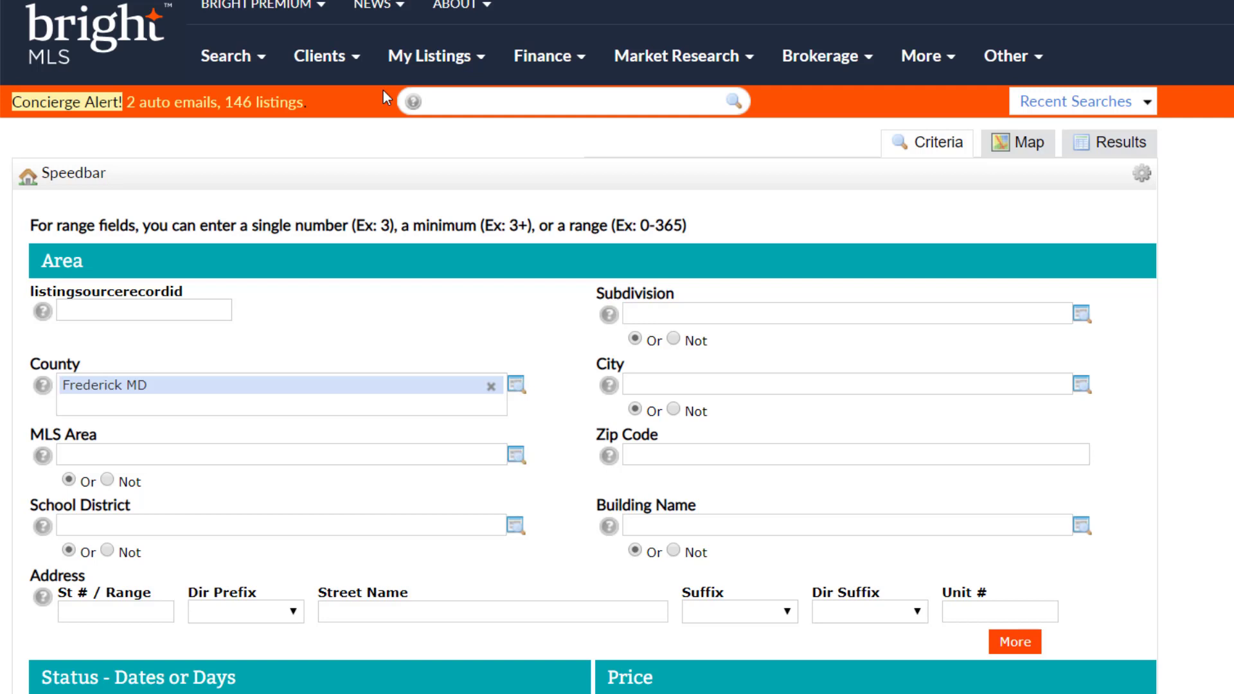
pyautogui.press('Return')
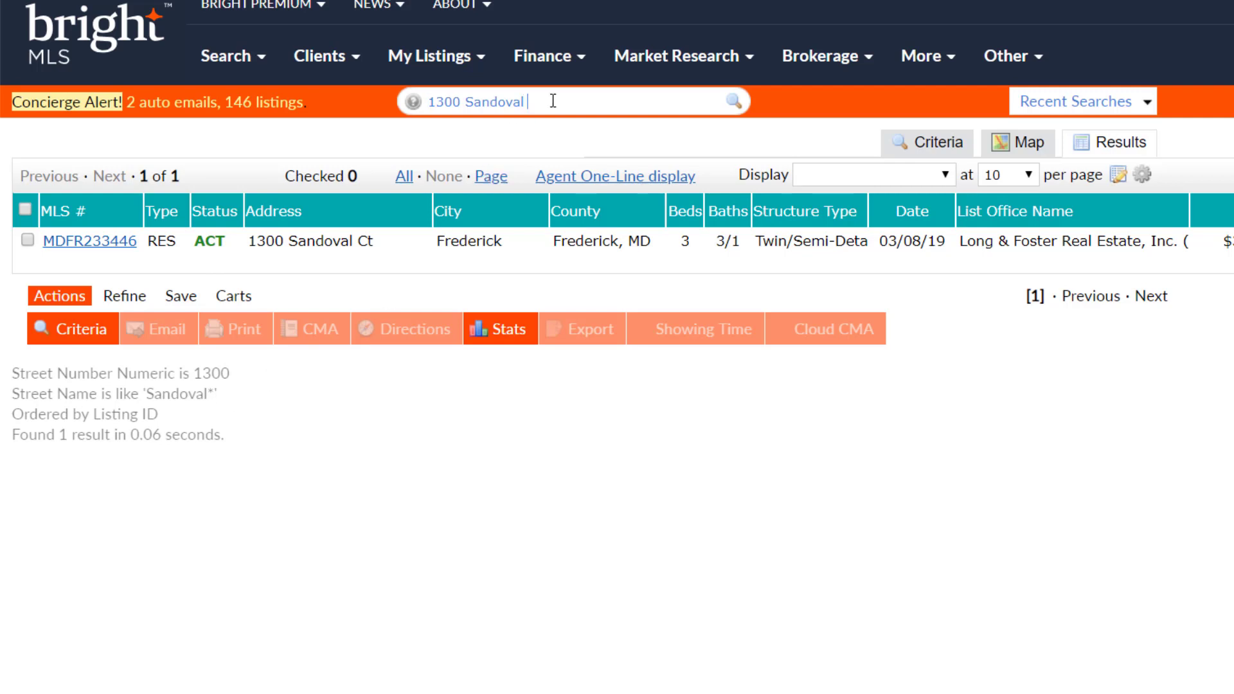
pyautogui.write('Rd')
pyautogui.hotkey('shift', 'Left')
pyautogui.hotkey('shift', 'Left')
pyautogui.write('ct')
pyautogui.press('Return')
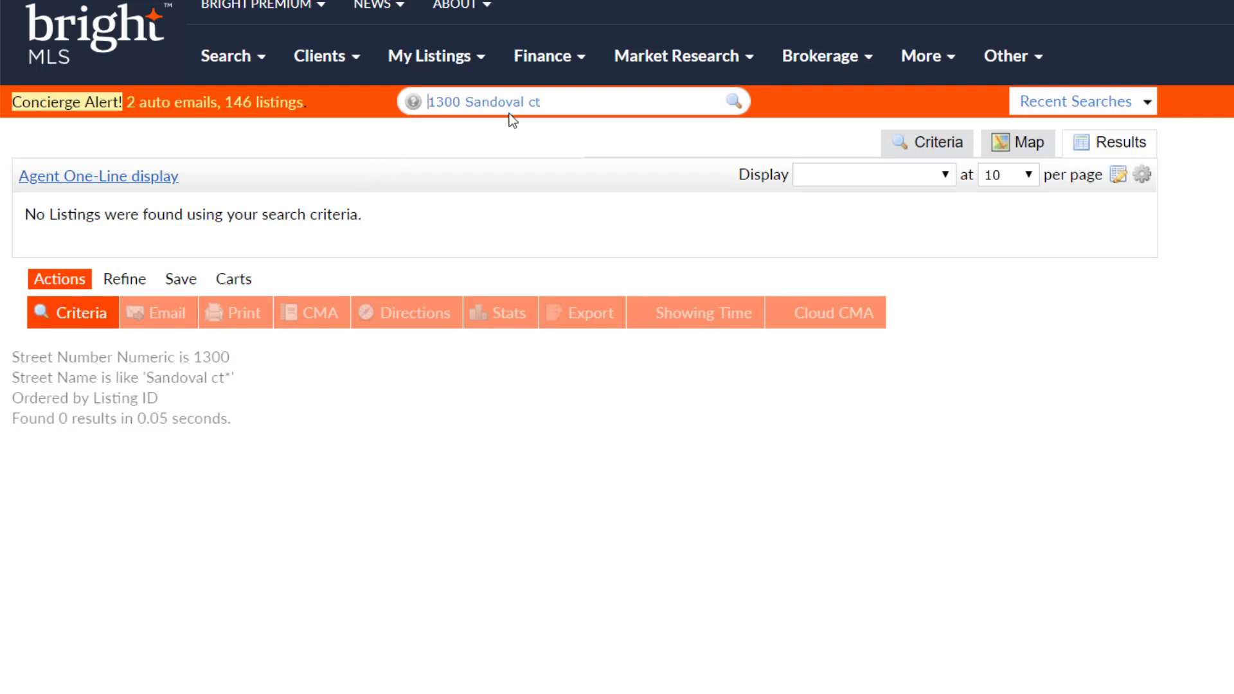
pyautogui.moveTo(519, 102); pyautogui.dragTo(548, 101)
pyautogui.press('BackSpace')
pyautogui.press('Return')
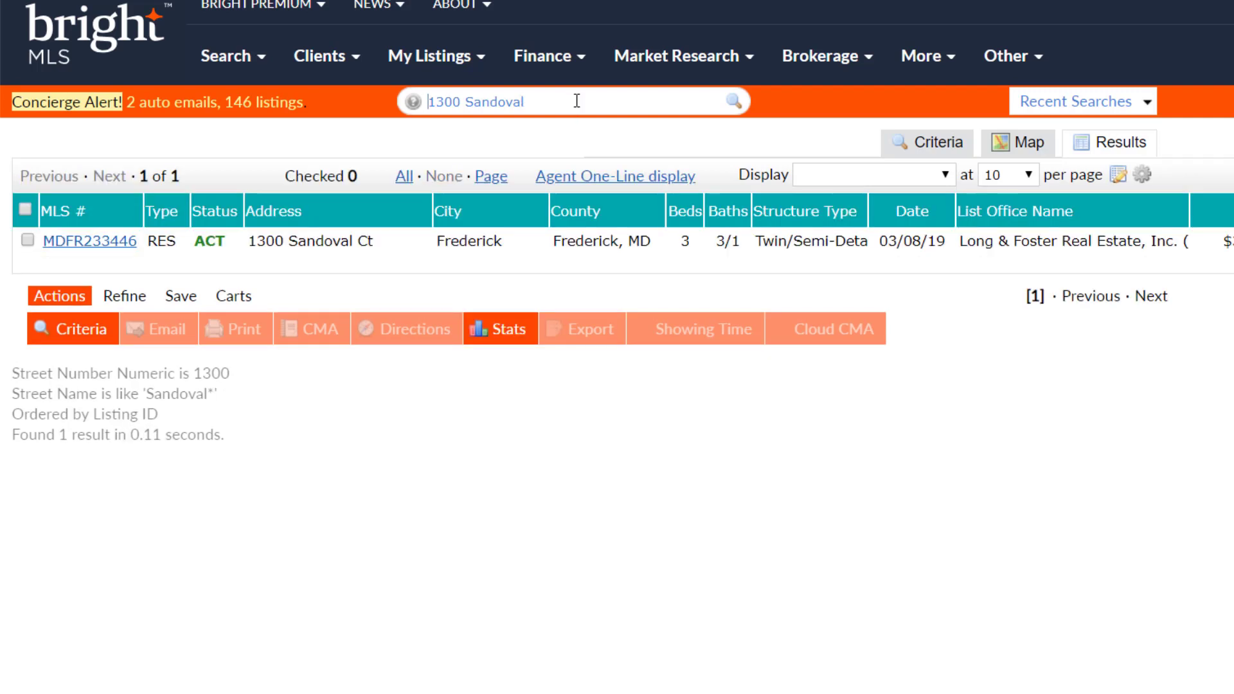
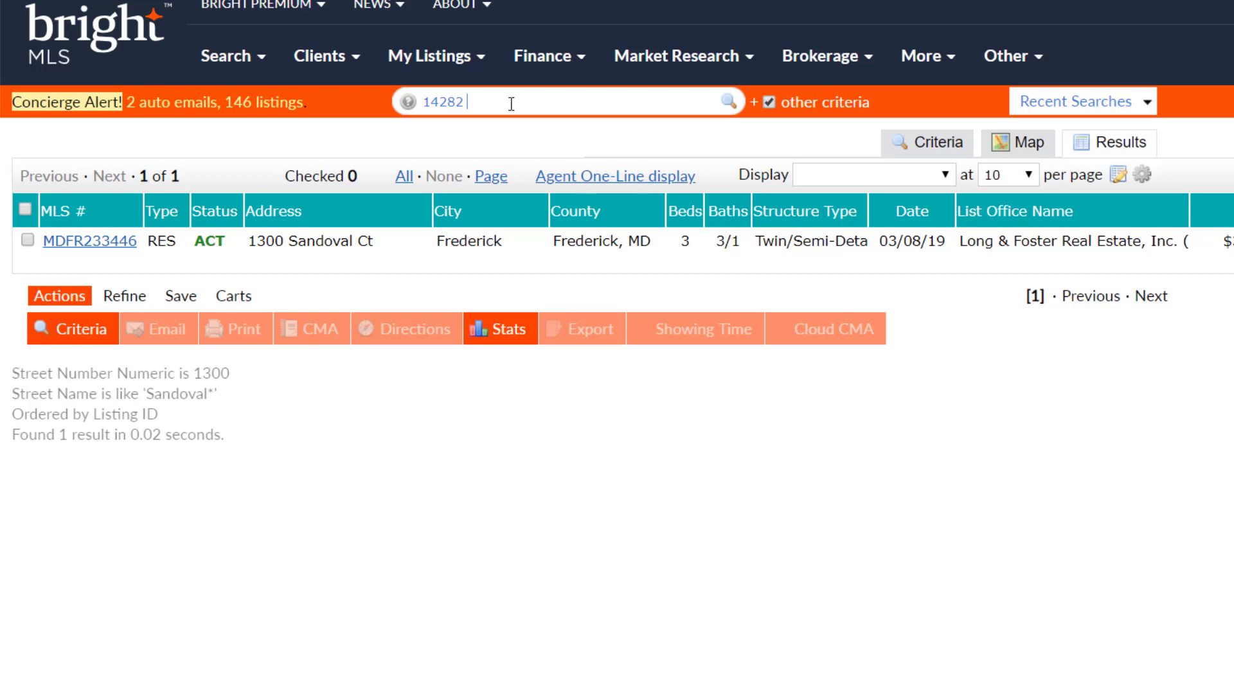
pyautogui.press('Return')
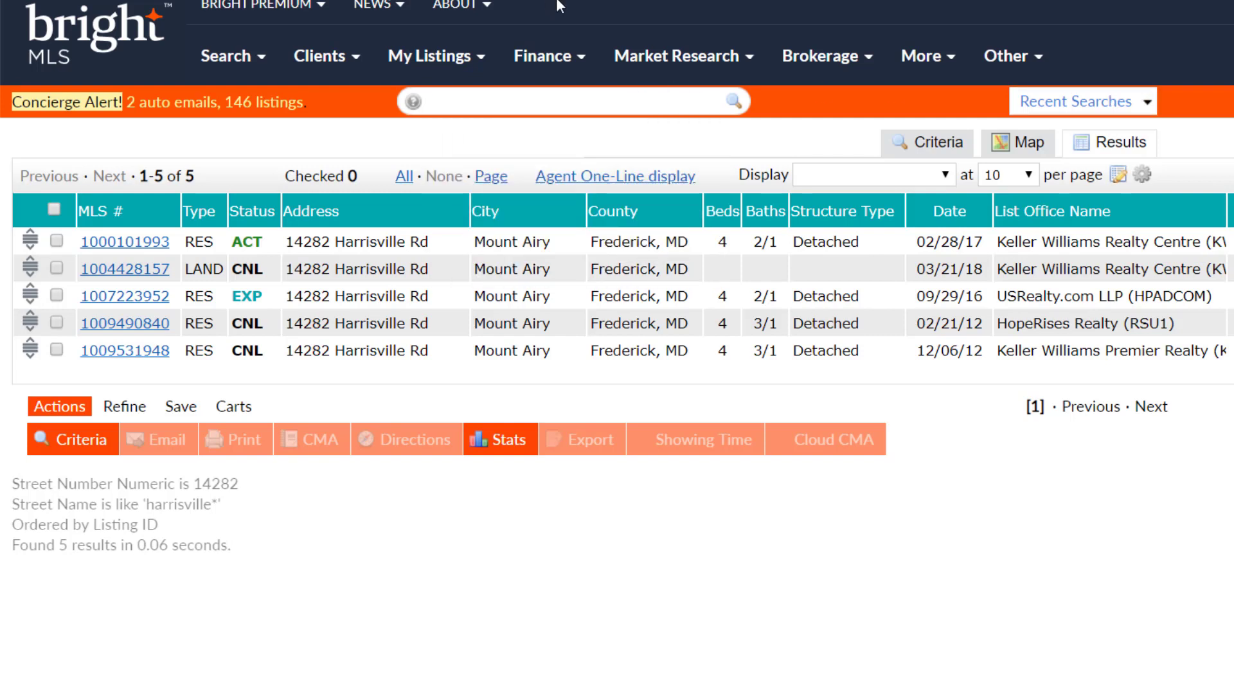
pyautogui.click(257, 61)
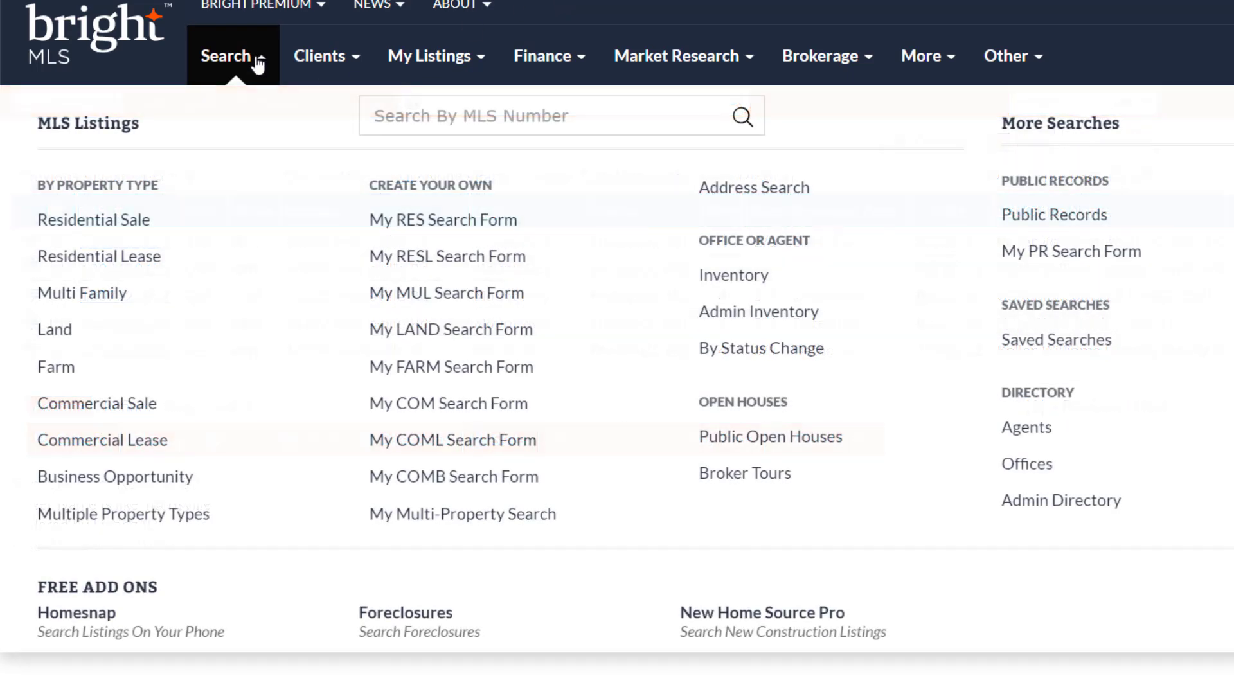
pyautogui.click(485, 116)
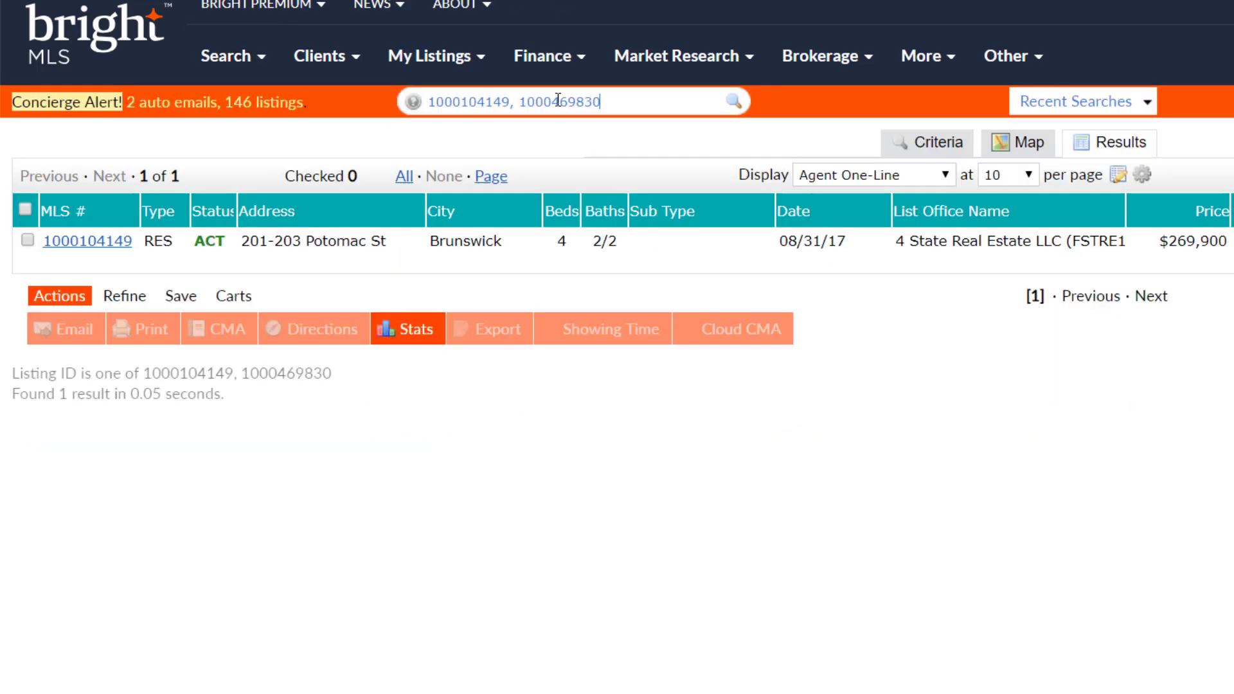
pyautogui.press('Return')
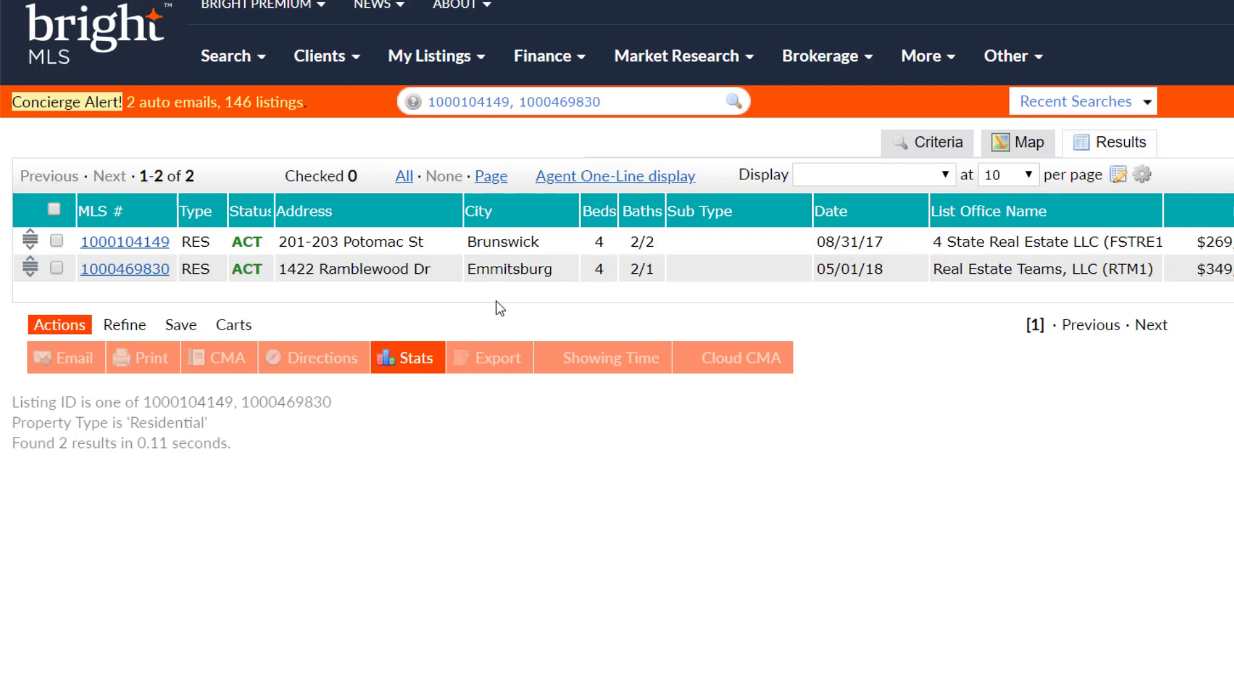
pyautogui.click(642, 101)
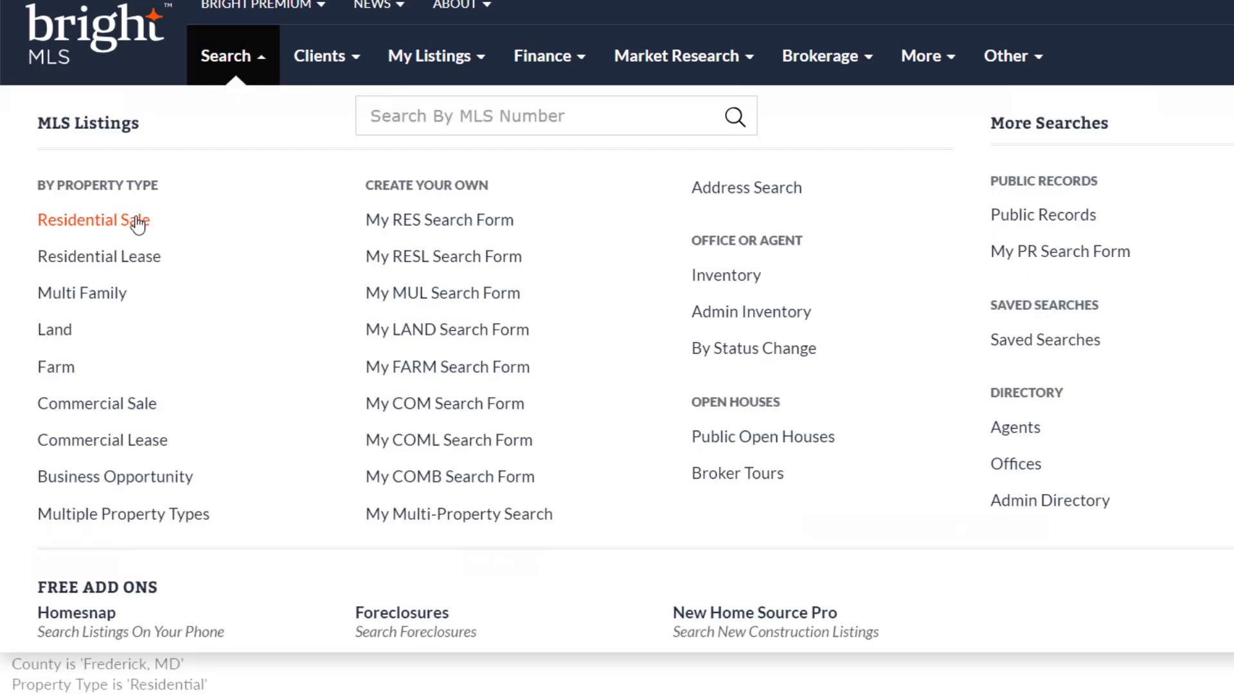
# In Residential Sale criteria, uncheck Active and add Montgomery MD as a second county
pyautogui.click(137, 221)
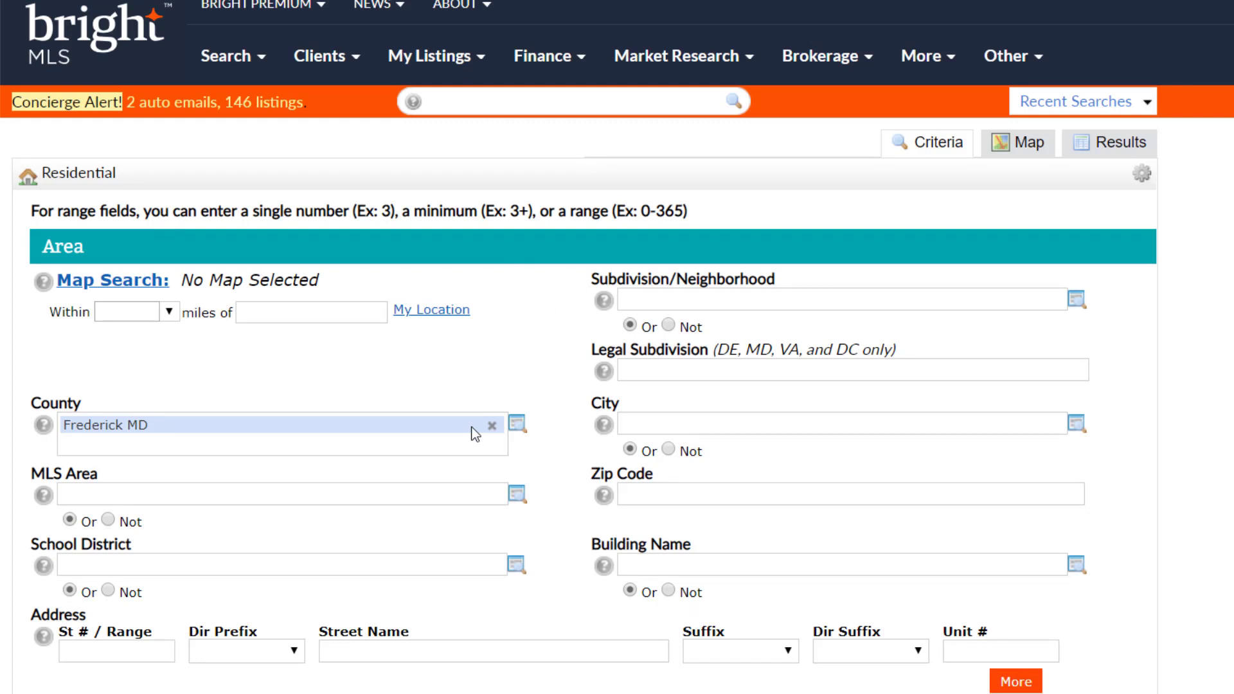
pyautogui.scroll(-4, 475, 435)
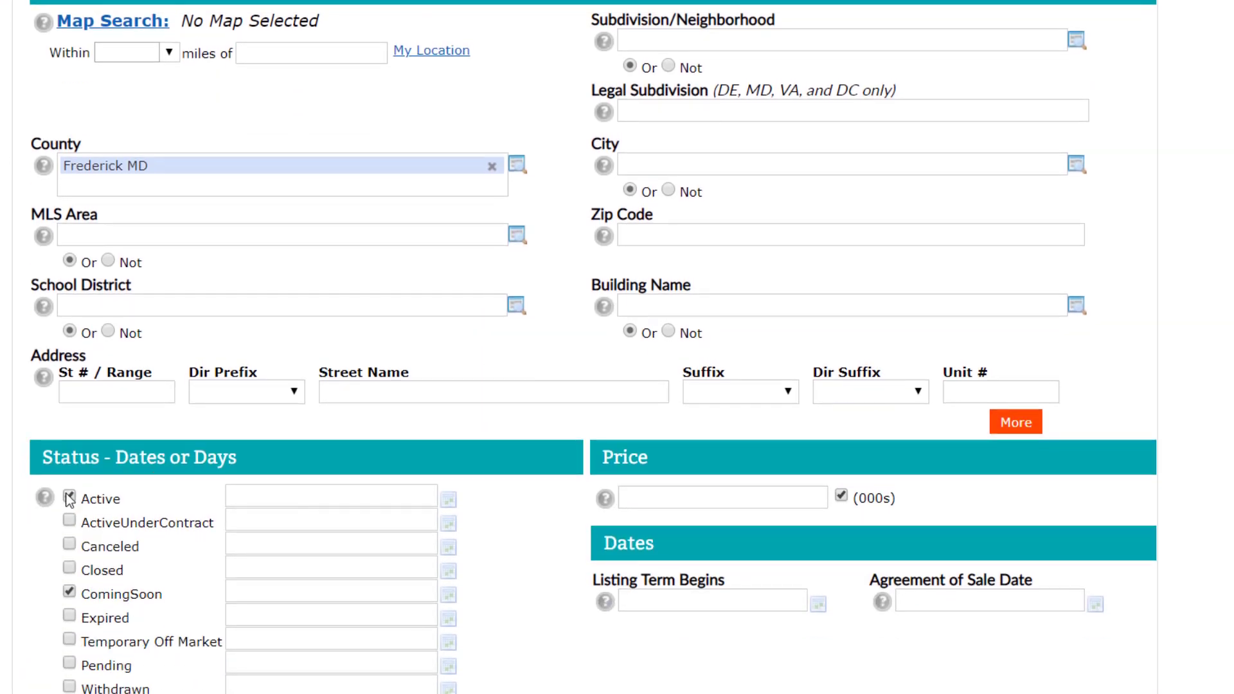
pyautogui.click(69, 499)
pyautogui.click(228, 188)
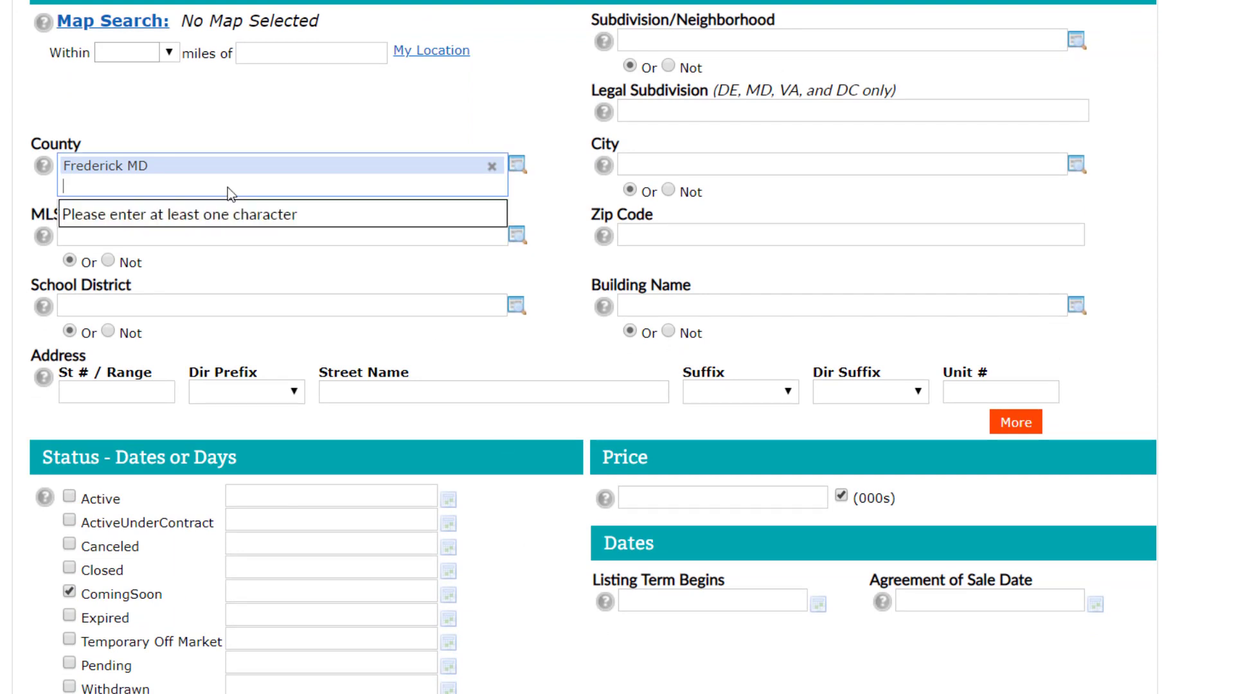
pyautogui.write('mont')
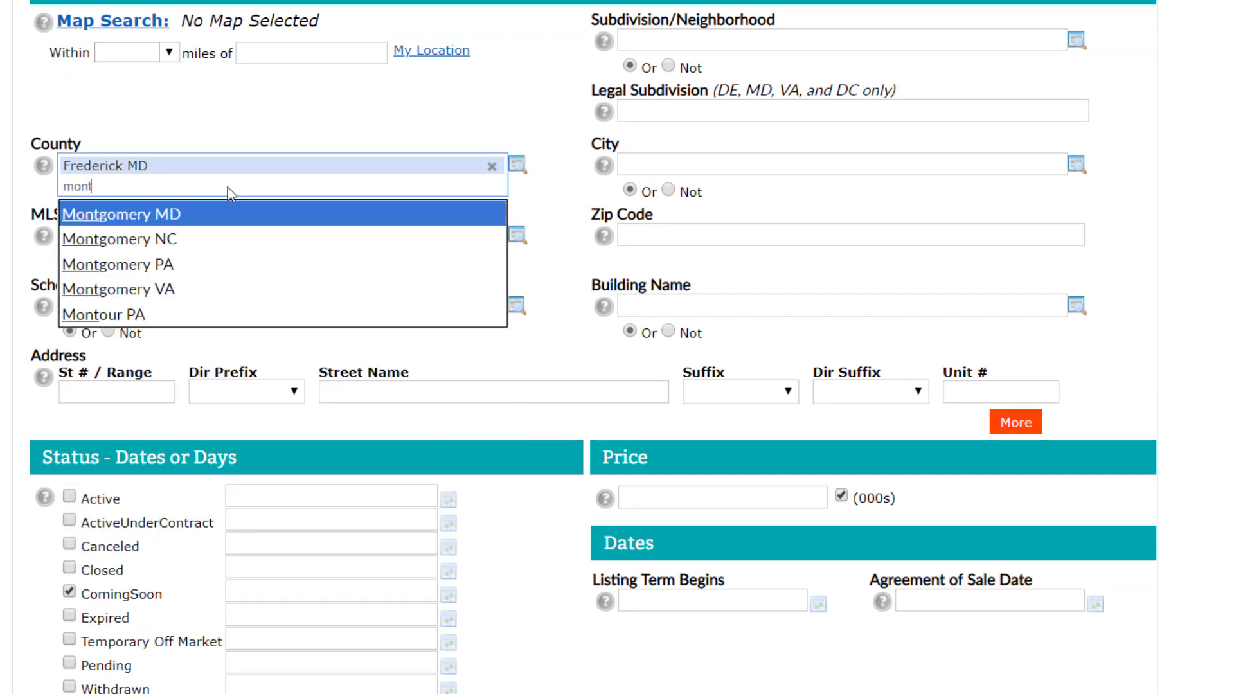
pyautogui.press('Return')
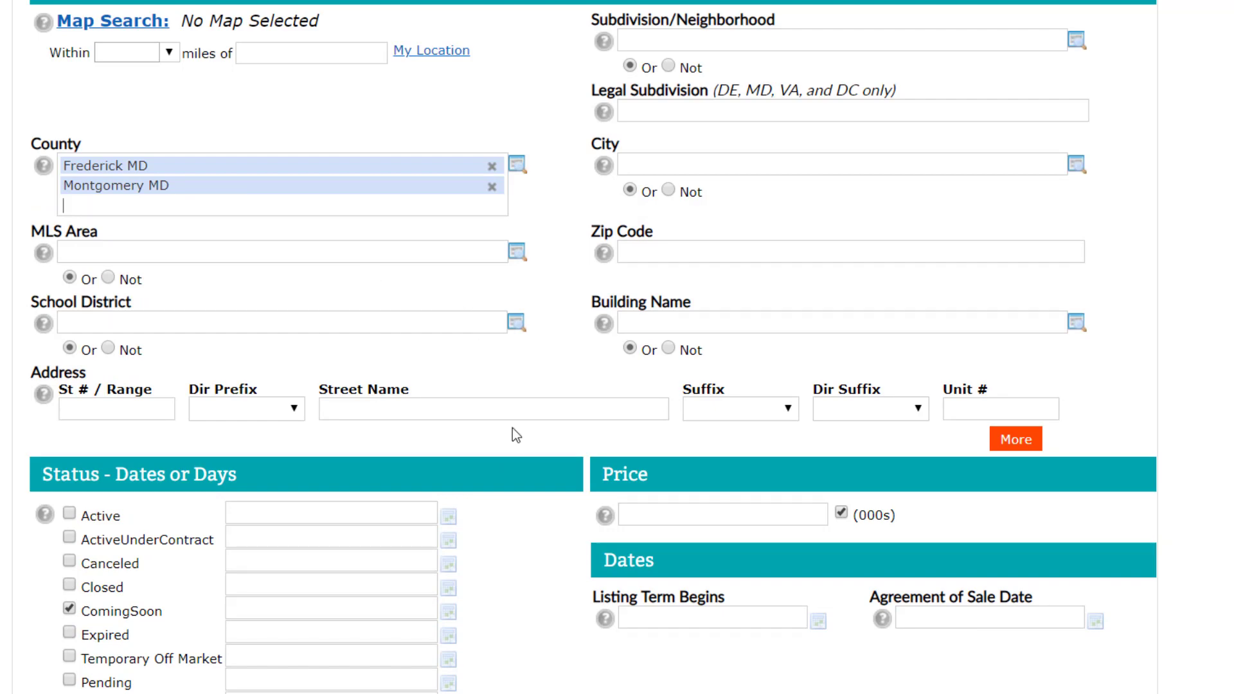
# Show the 245 two-county Coming Soon results and start a New Speed Bar Shortcut
pyautogui.scroll(4, 1111, 326)
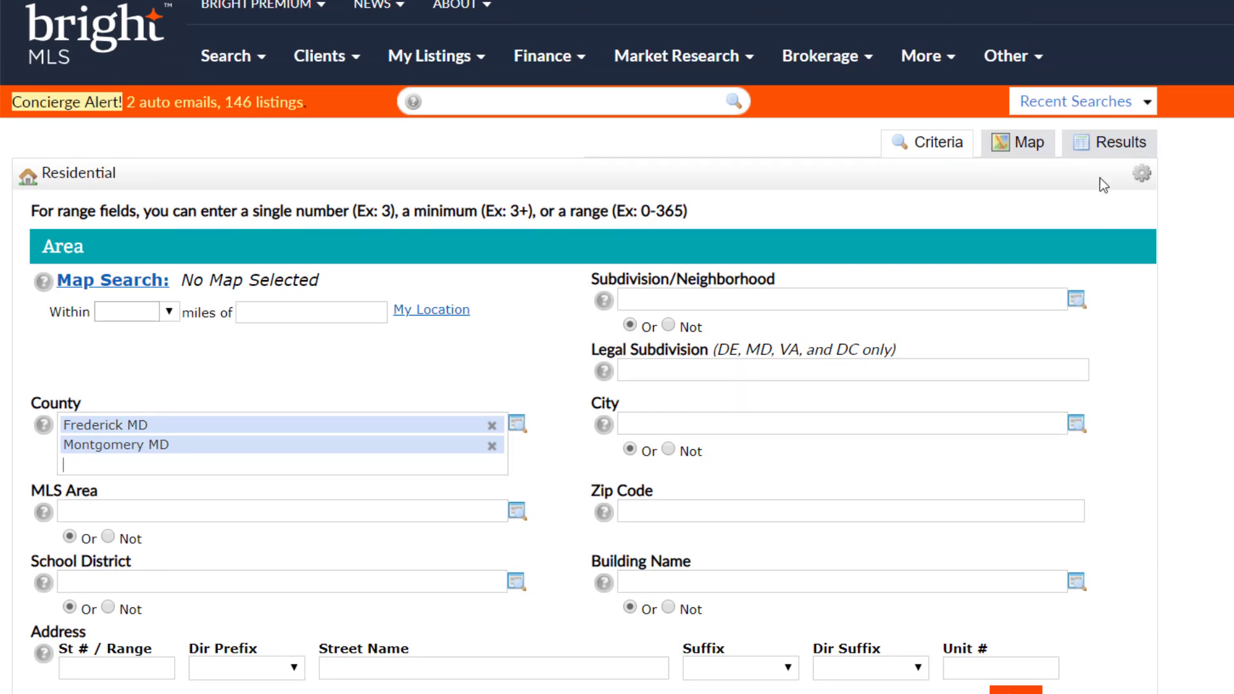
pyautogui.click(1114, 146)
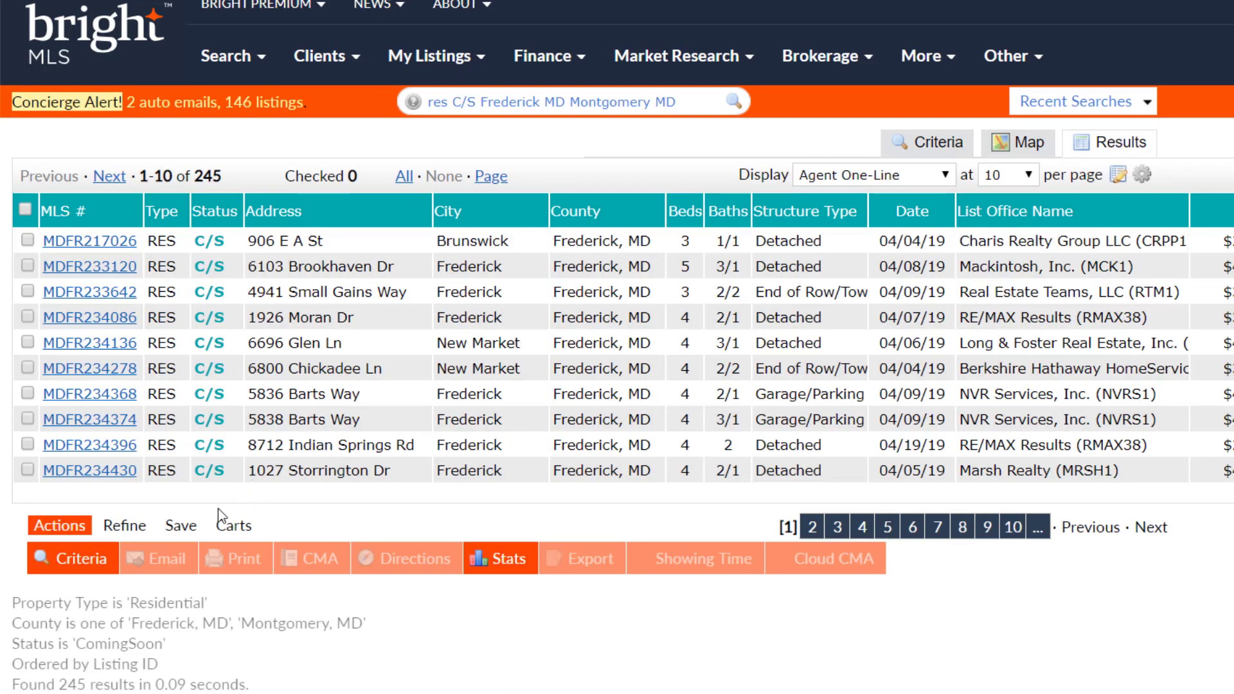
pyautogui.click(187, 527)
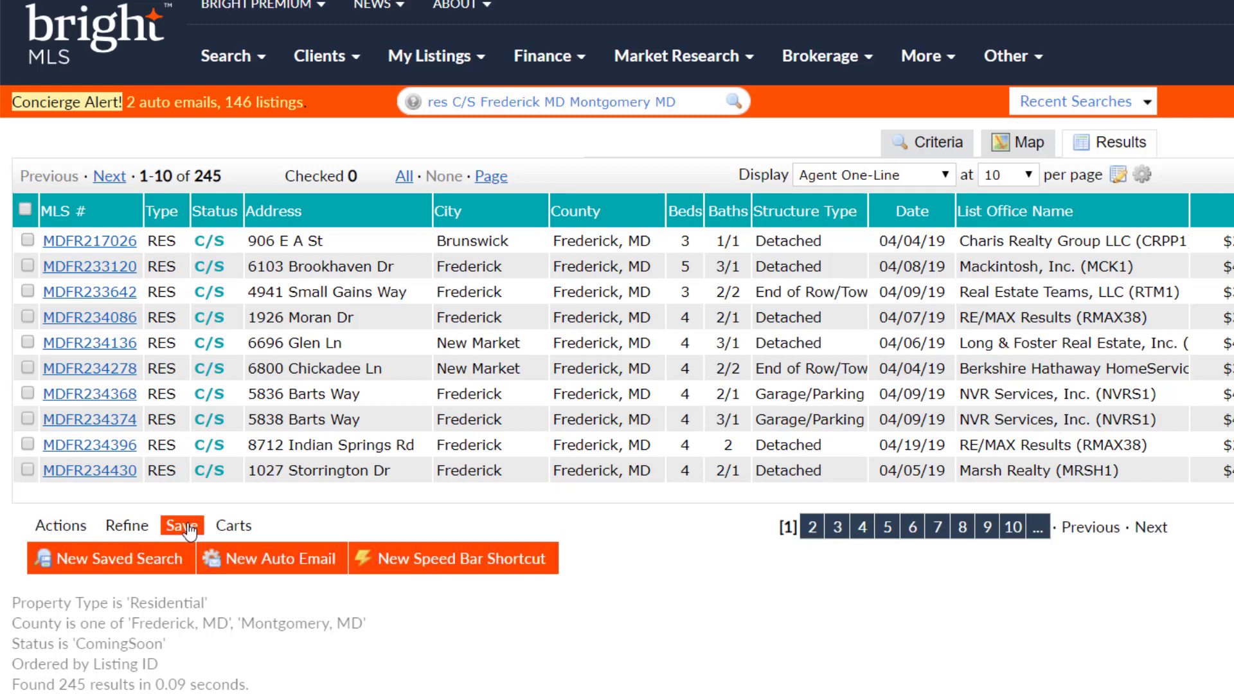
pyautogui.click(468, 561)
# Save shortcut /MDFRMCComingSoon described 'Maryland counties (Fred & Mont) Coming Soon status'
pyautogui.click(316, 219)
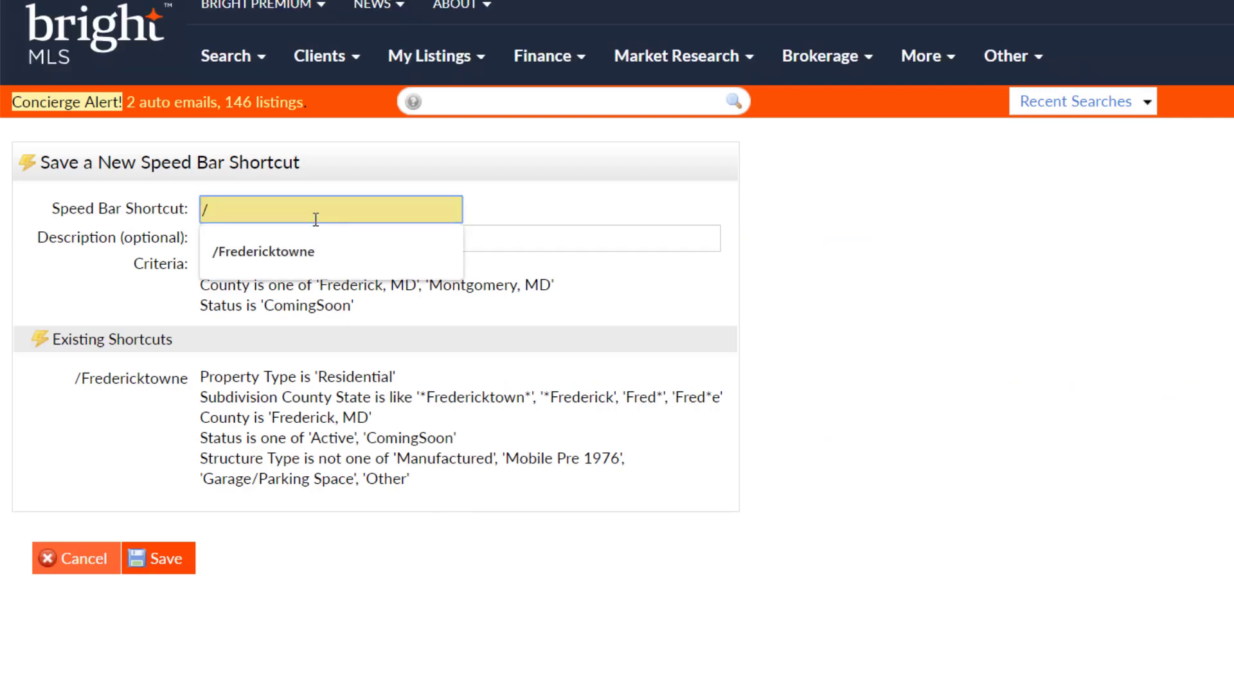
pyautogui.write('MDF')
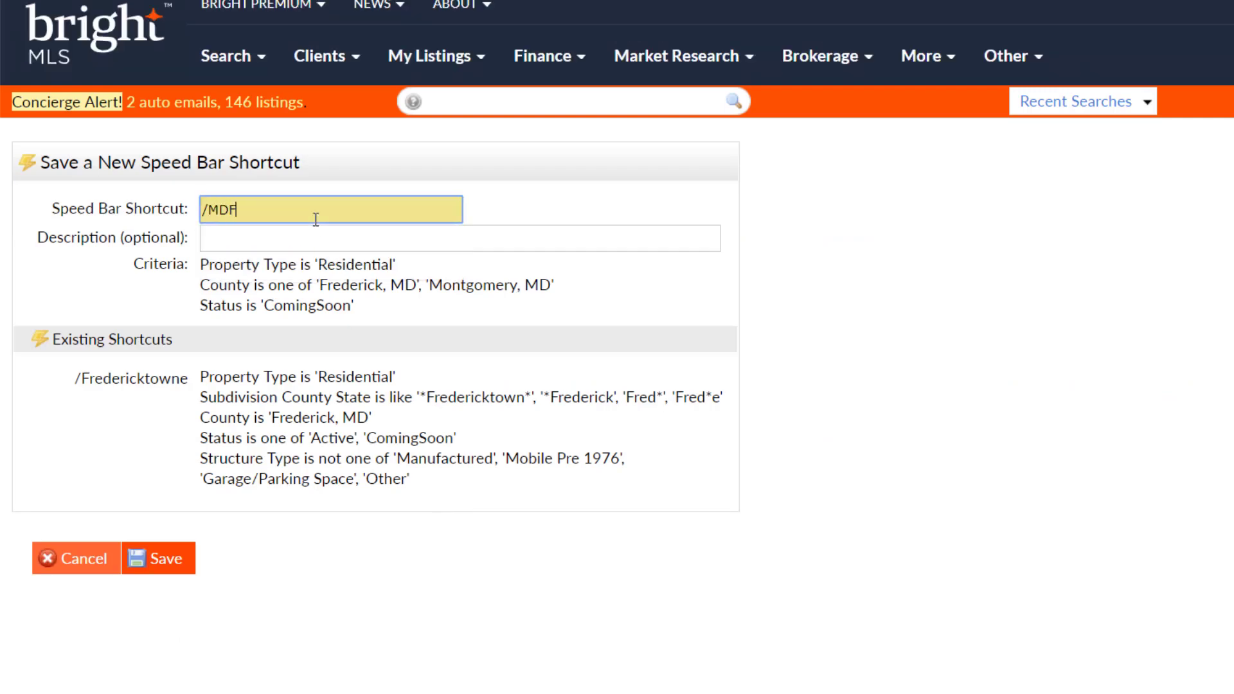
pyautogui.write('RMC')
pyautogui.write('CS')
pyautogui.write('omingS')
pyautogui.write('oon')
pyautogui.hotkey('ctrl', 'a')
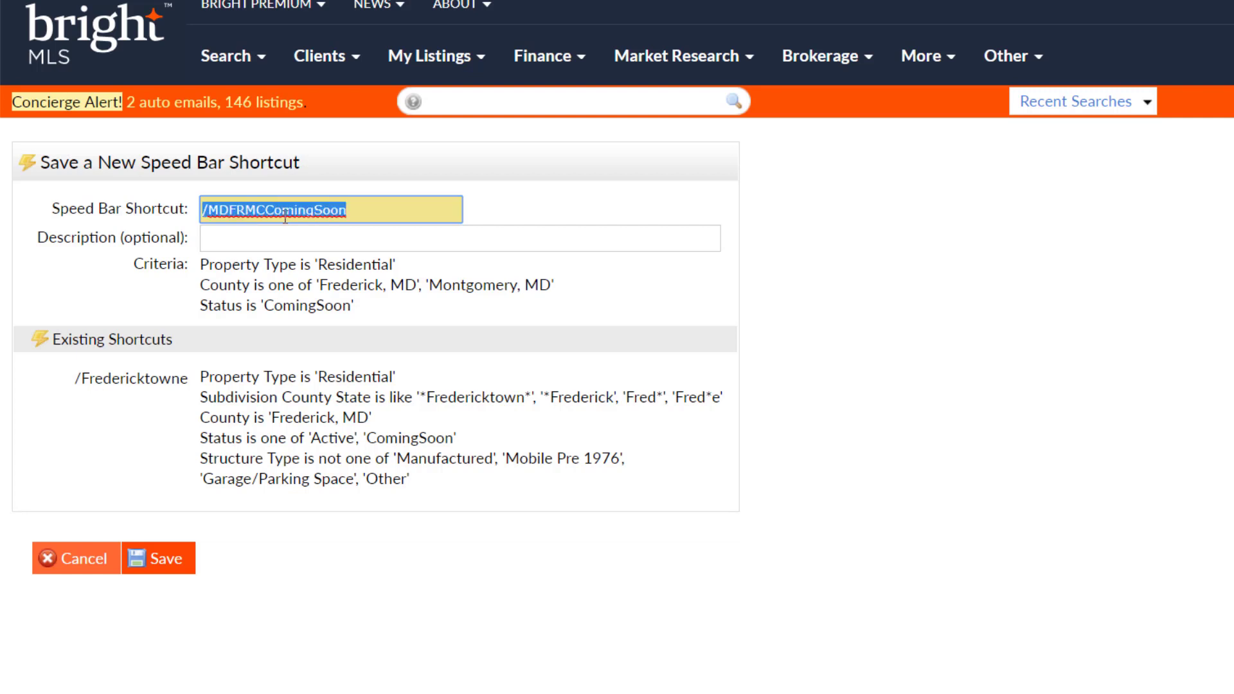
pyautogui.click(314, 243)
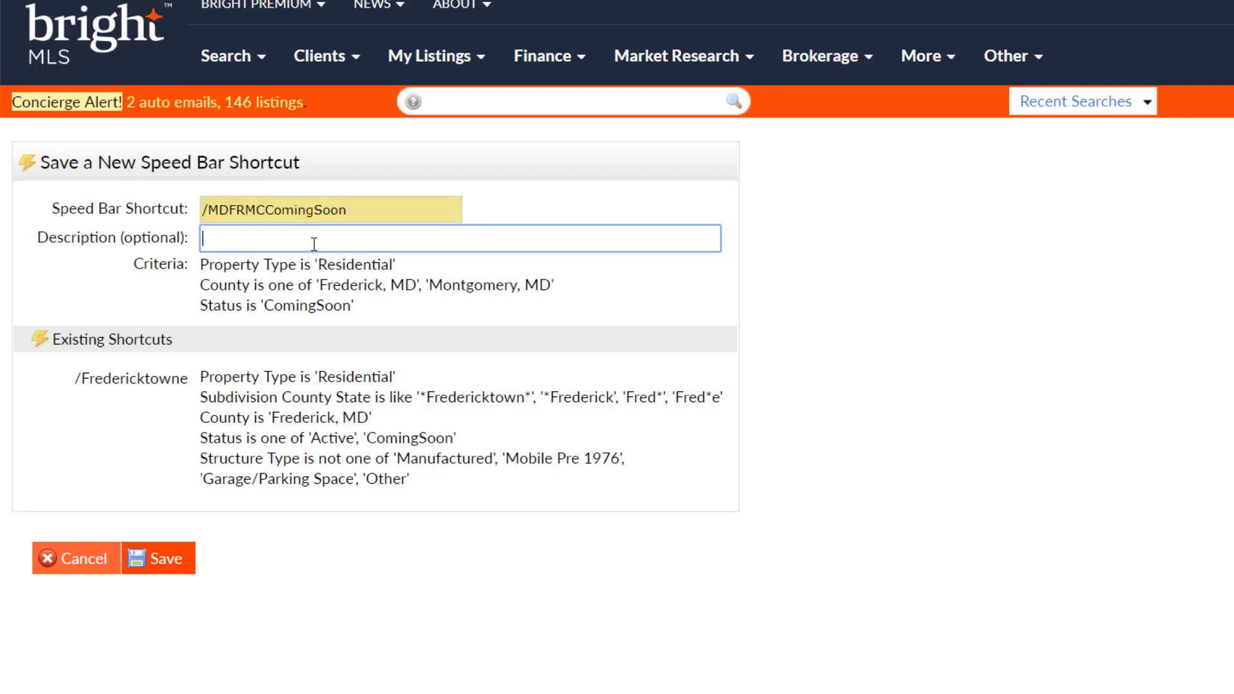
pyautogui.write('Maryland counties (F')
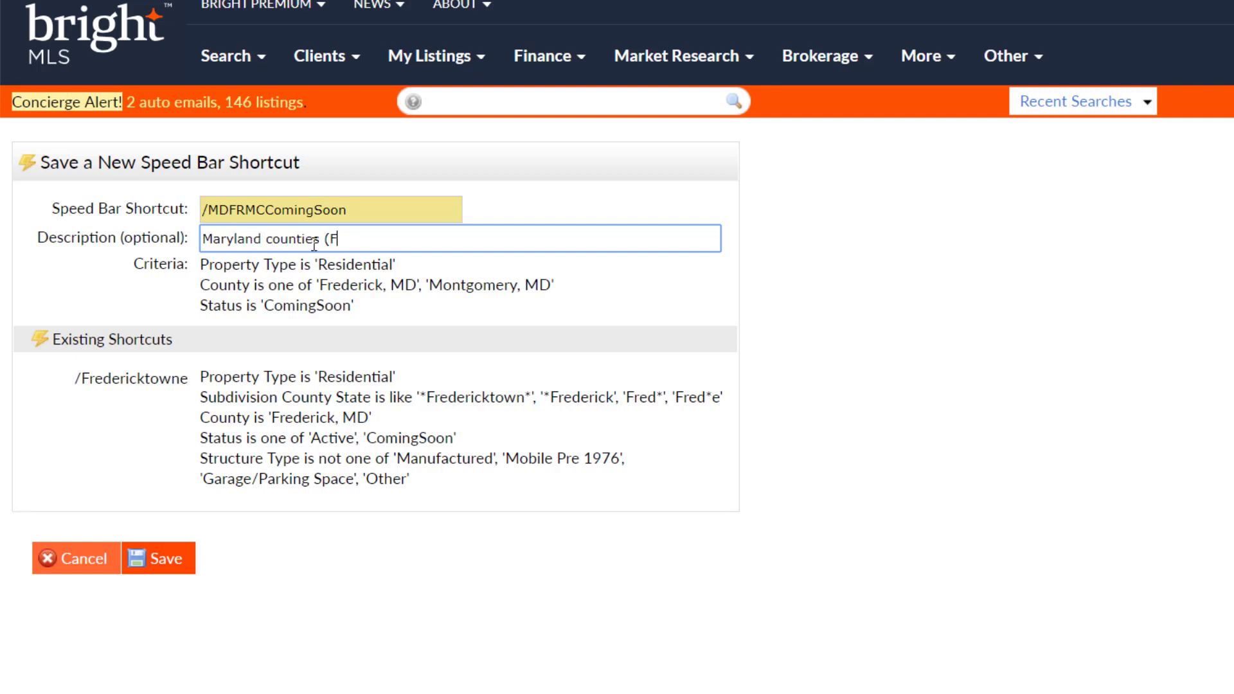
pyautogui.write('red & Mont) Coming Soon status')
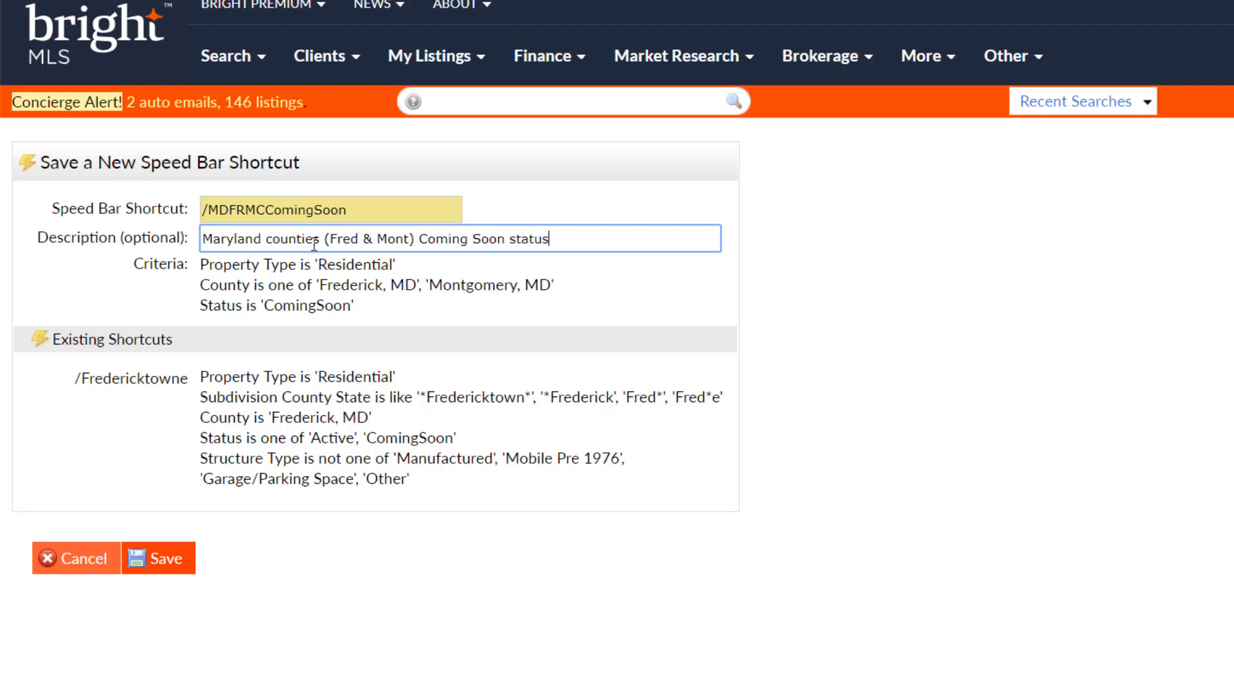
pyautogui.click(160, 561)
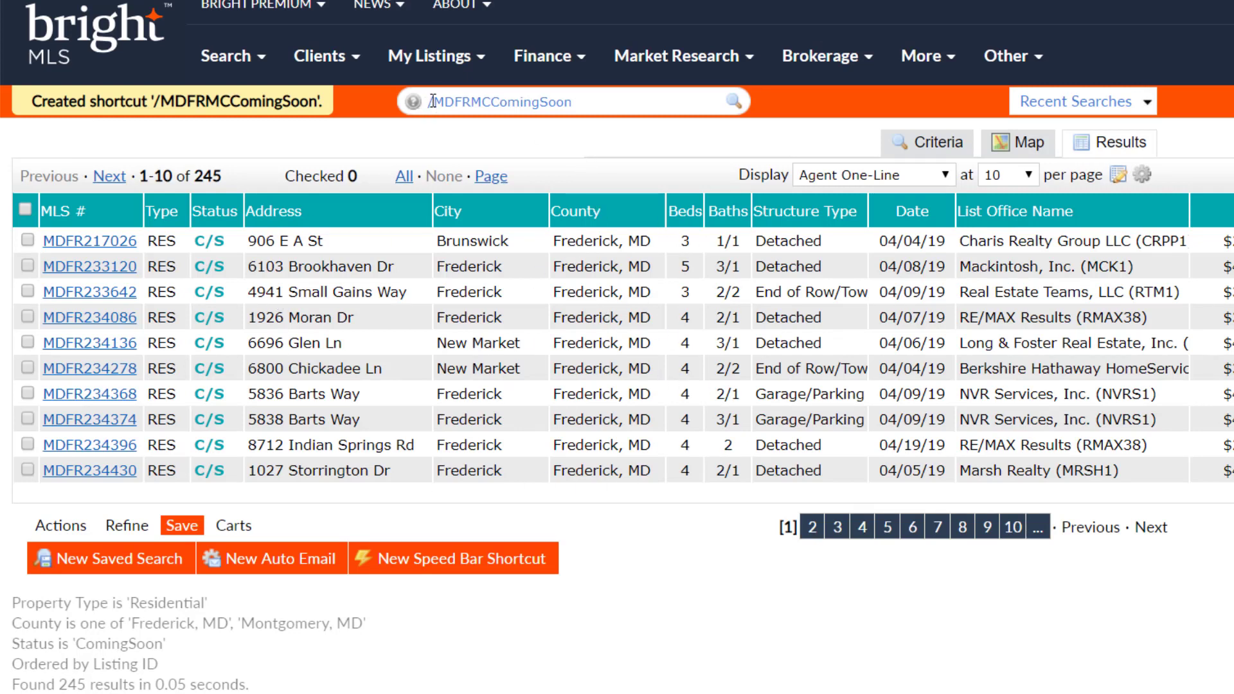
# Select the /MDFRMCComingSoon shortcut name and start a new Residential Sale search
pyautogui.moveTo(433, 101); pyautogui.dragTo(600, 102)
pyautogui.hotkey('ctrl', 'c')
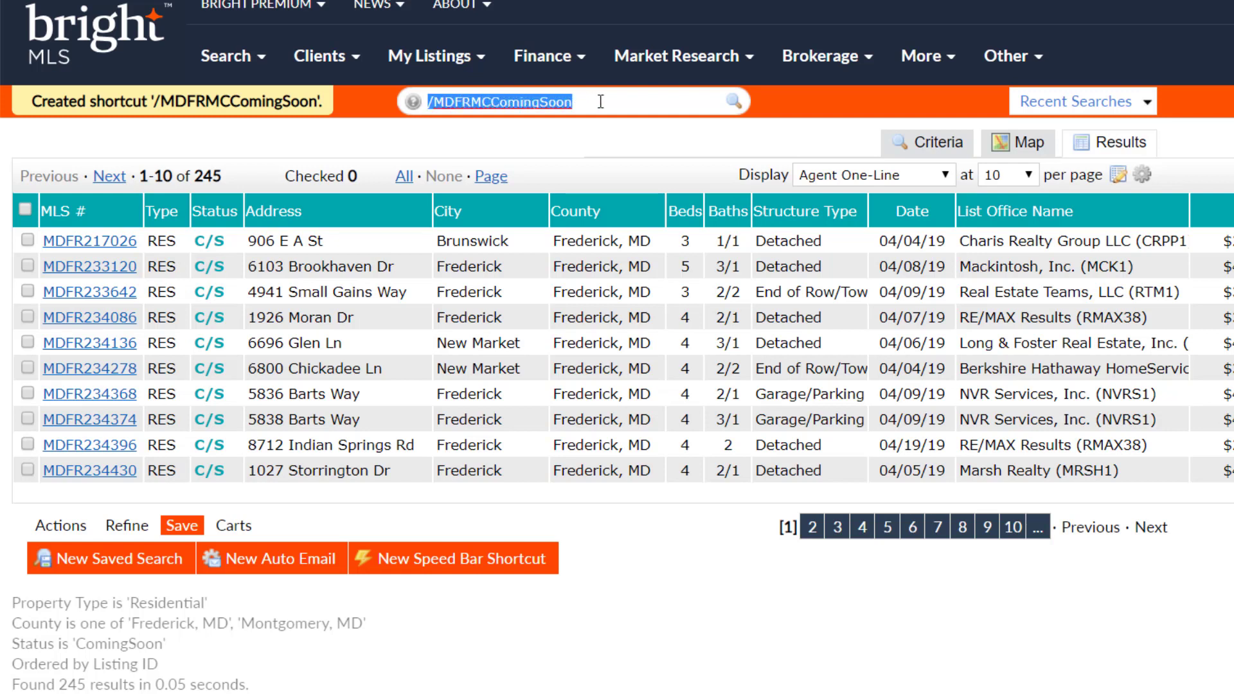
pyautogui.click(600, 101)
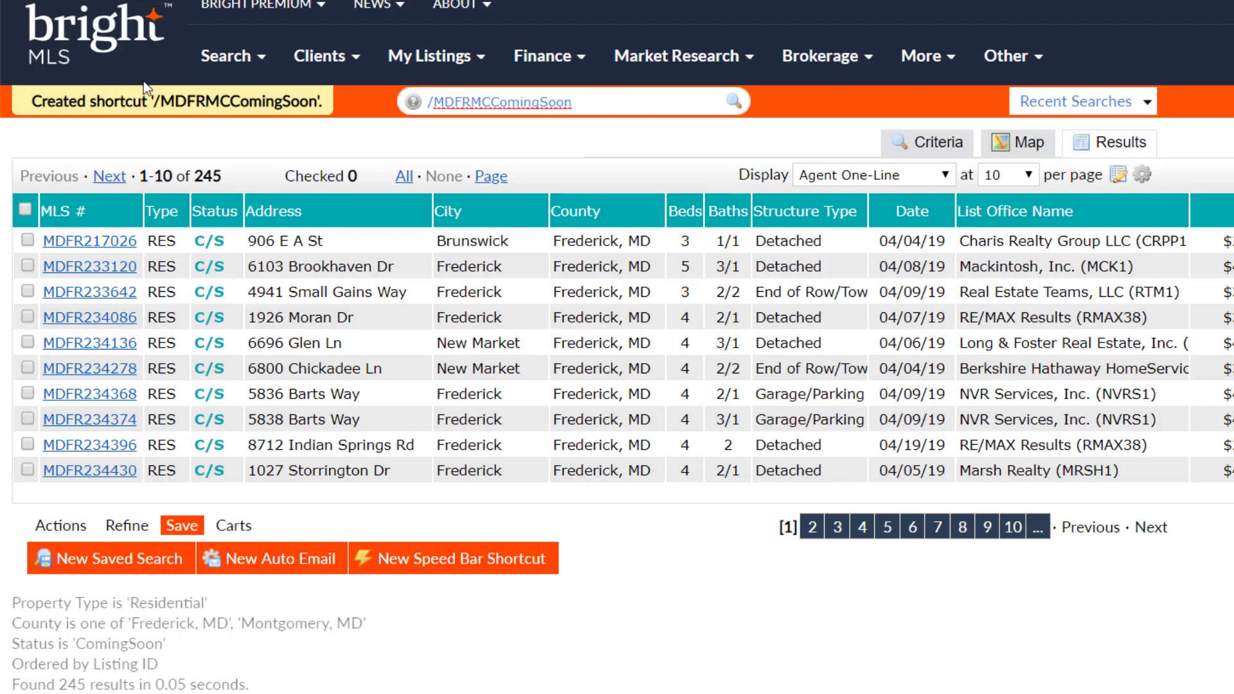
pyautogui.click(228, 56)
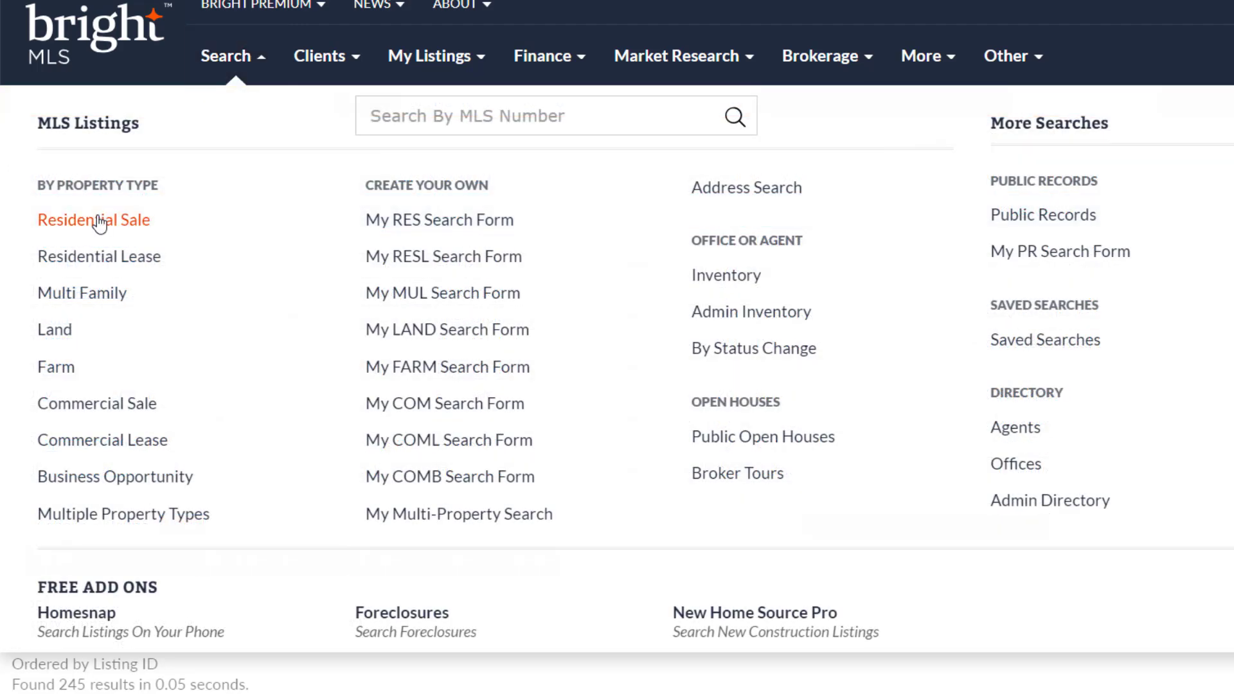
pyautogui.click(99, 221)
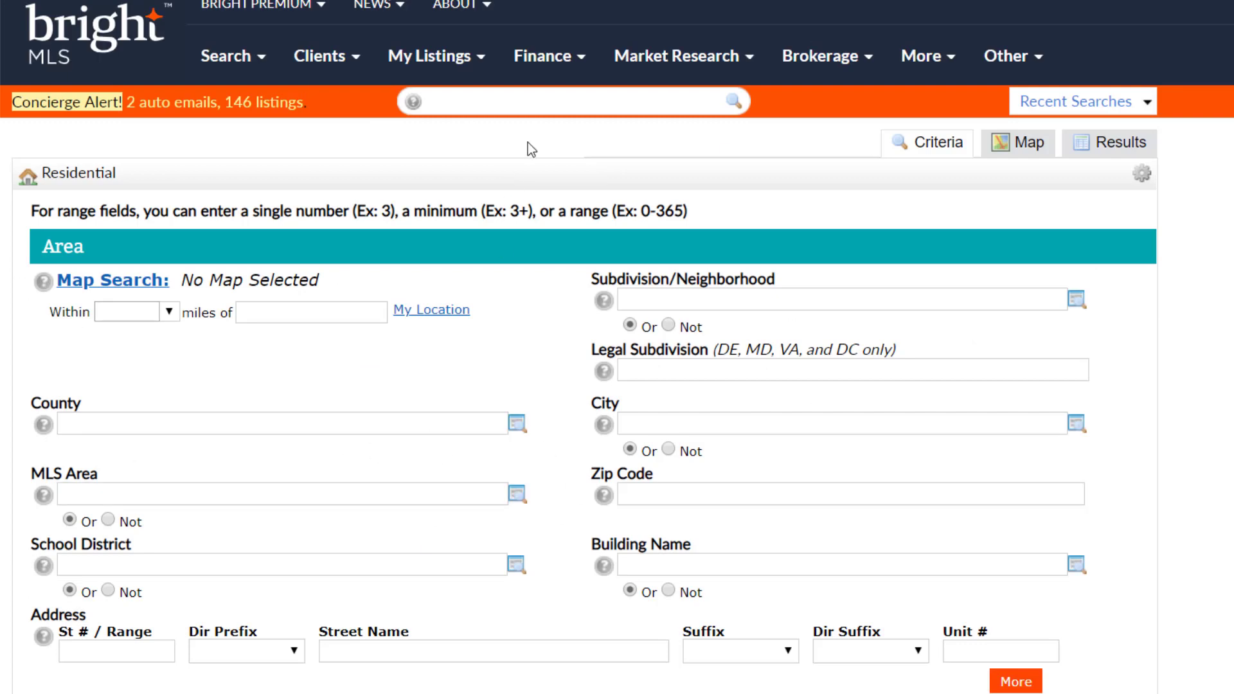
# Paste /MDFRMCComingSoon into the speed bar and run the shortcut
pyautogui.click(552, 105)
pyautogui.hotkey('ctrl', 'v')
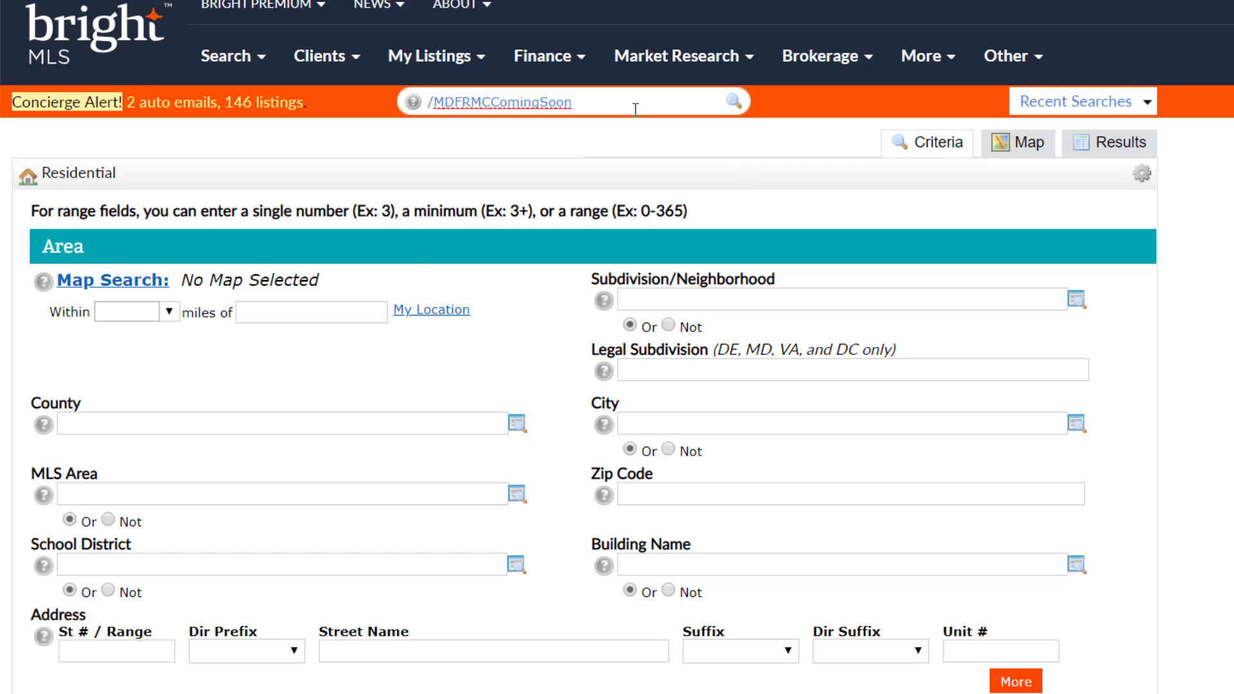
pyautogui.press('Return')
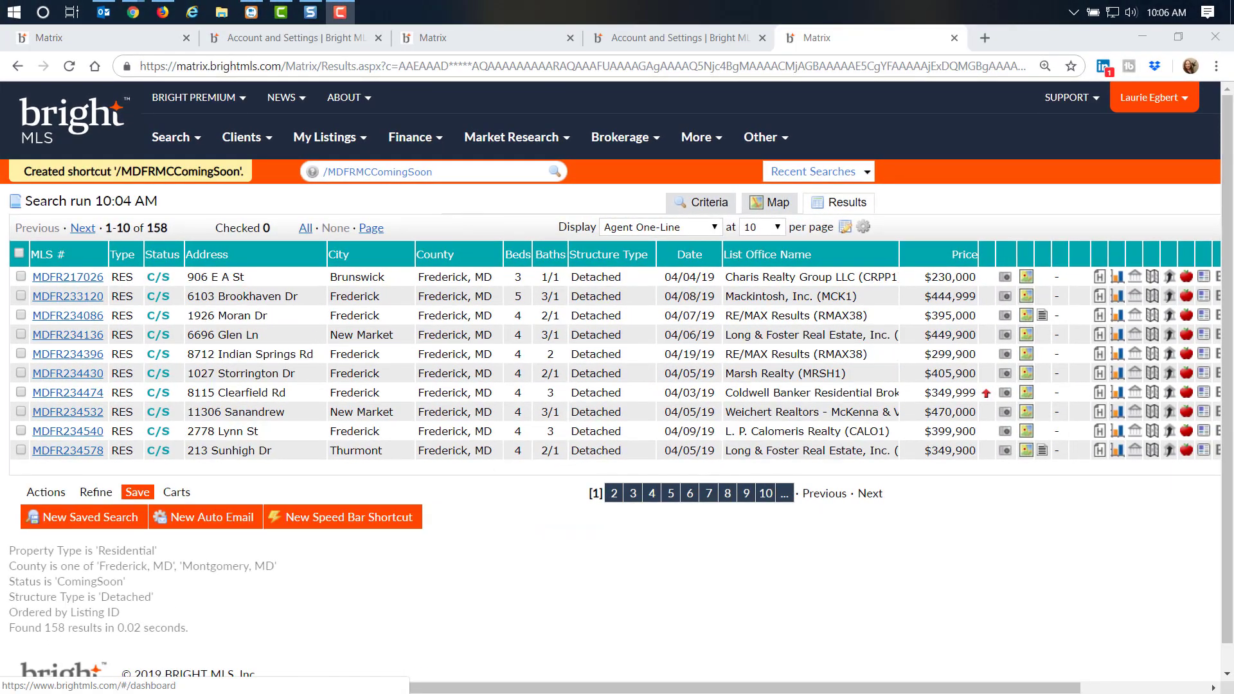
# Check the shortcut's status criteria, return to the 158 detached Coming Soon results, and open the account menu
pyautogui.click(710, 205)
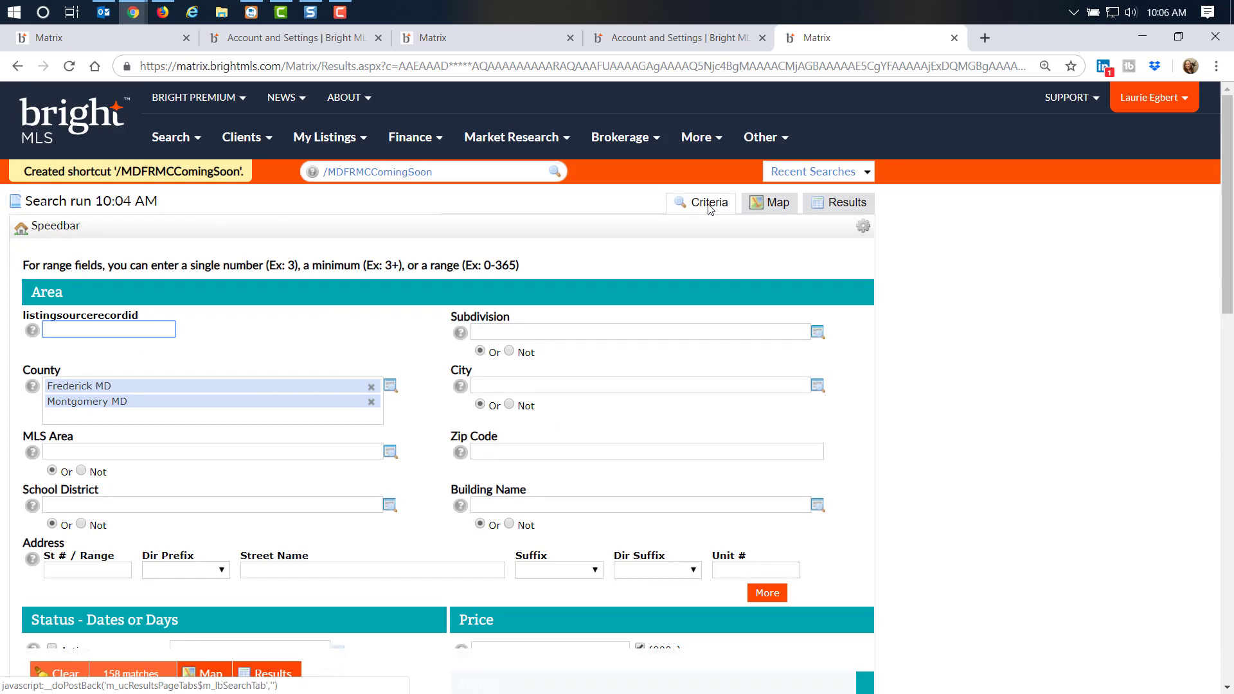
pyautogui.scroll(-1, 324, 630)
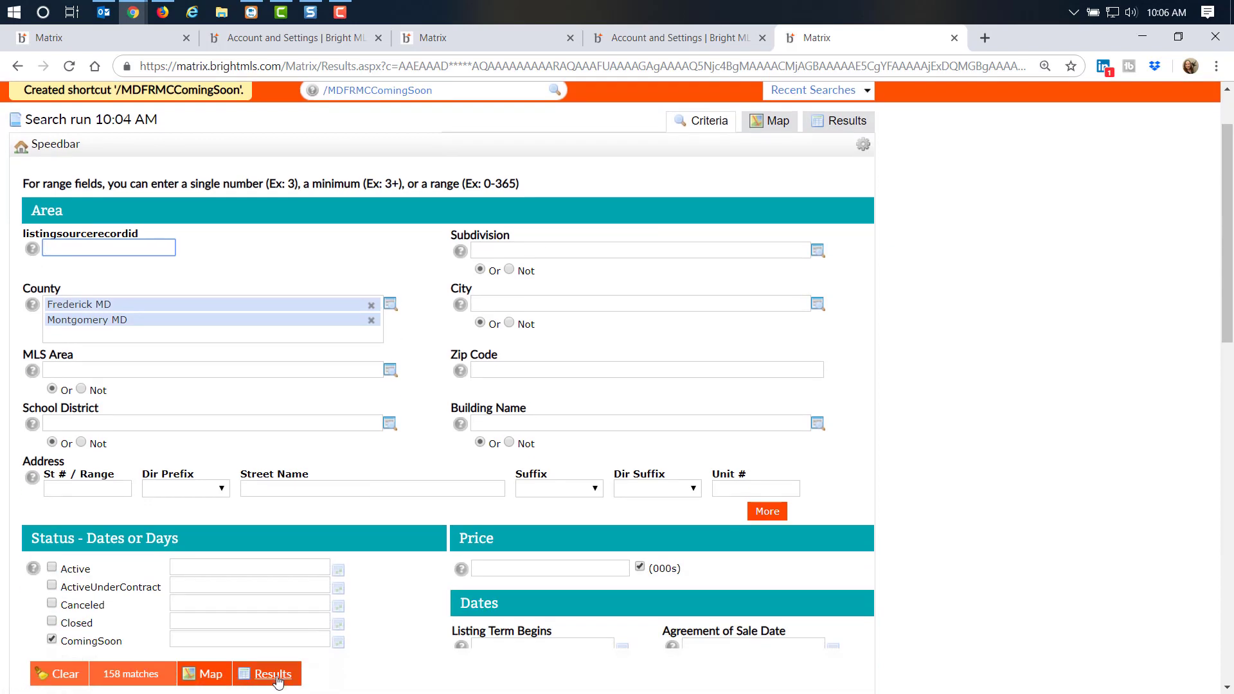
pyautogui.click(275, 676)
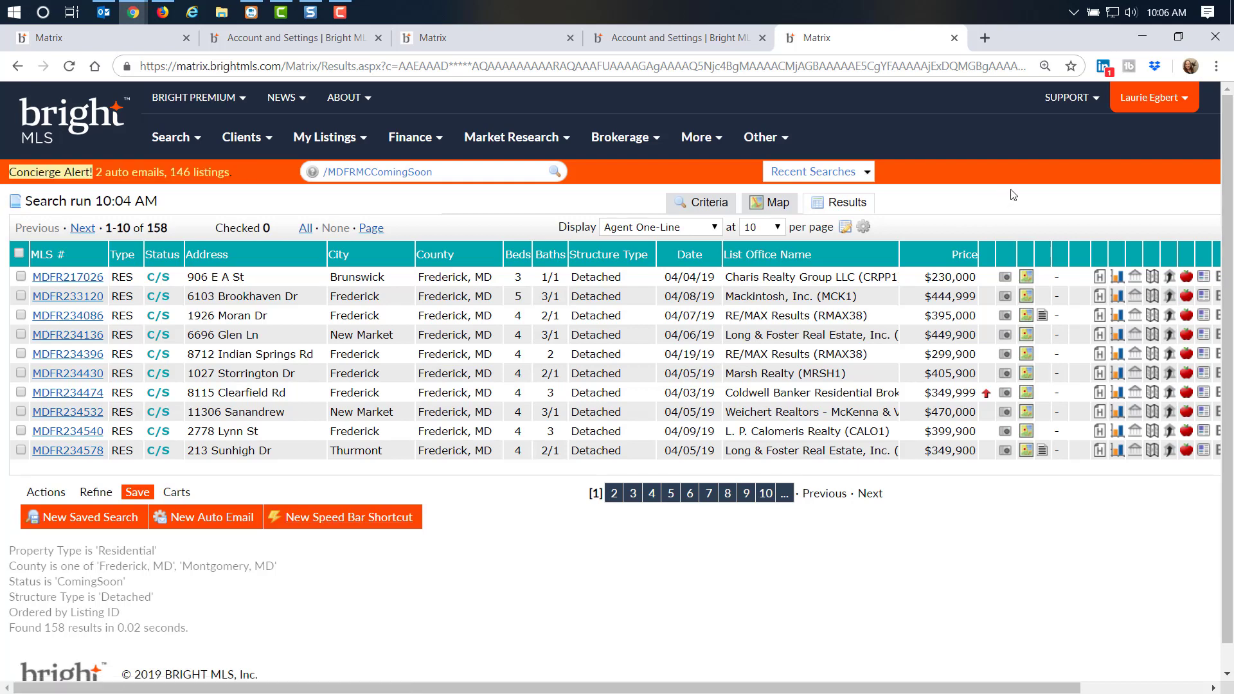
pyautogui.click(1176, 106)
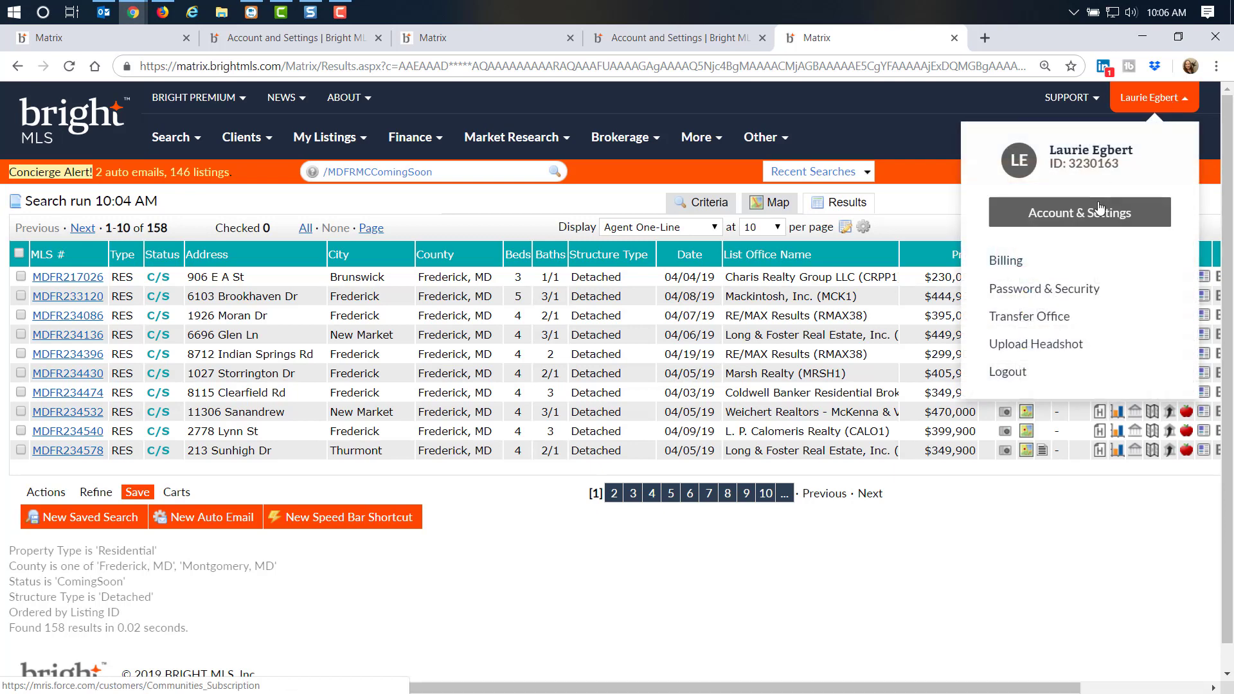
# Go to Account & Settings > MLS Settings > Speed Bar Shortcuts
pyautogui.click(1118, 213)
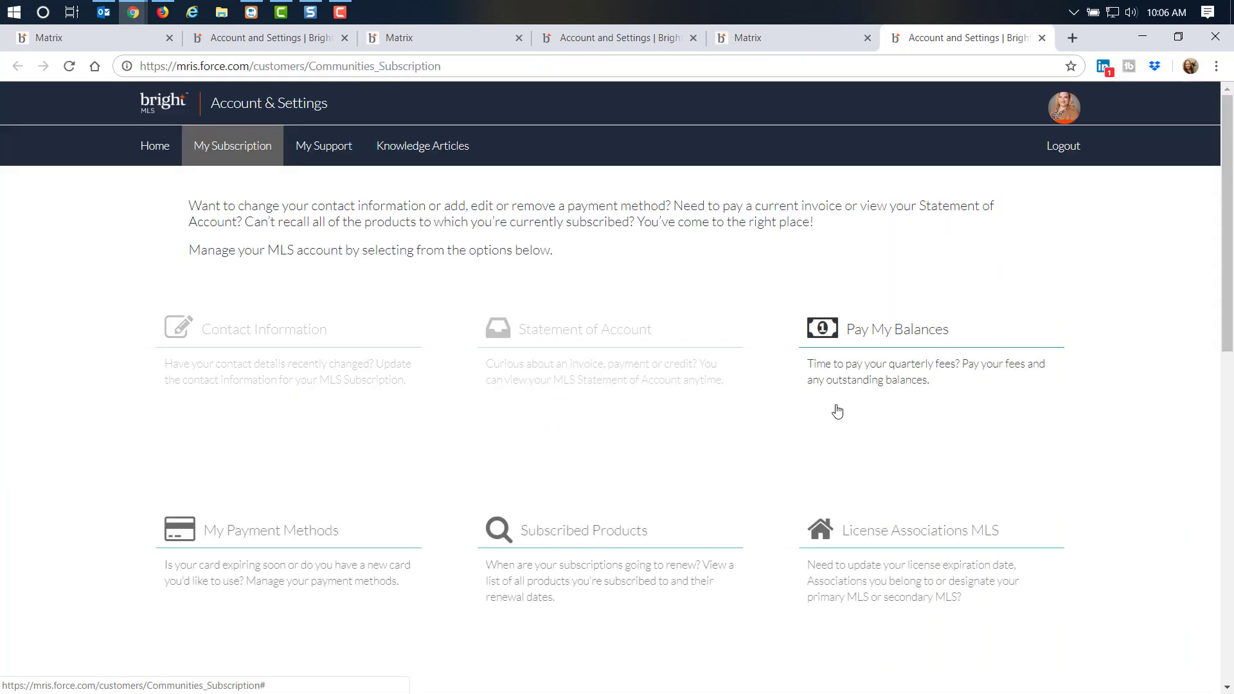
pyautogui.scroll(-5, 855, 430)
pyautogui.click(897, 396)
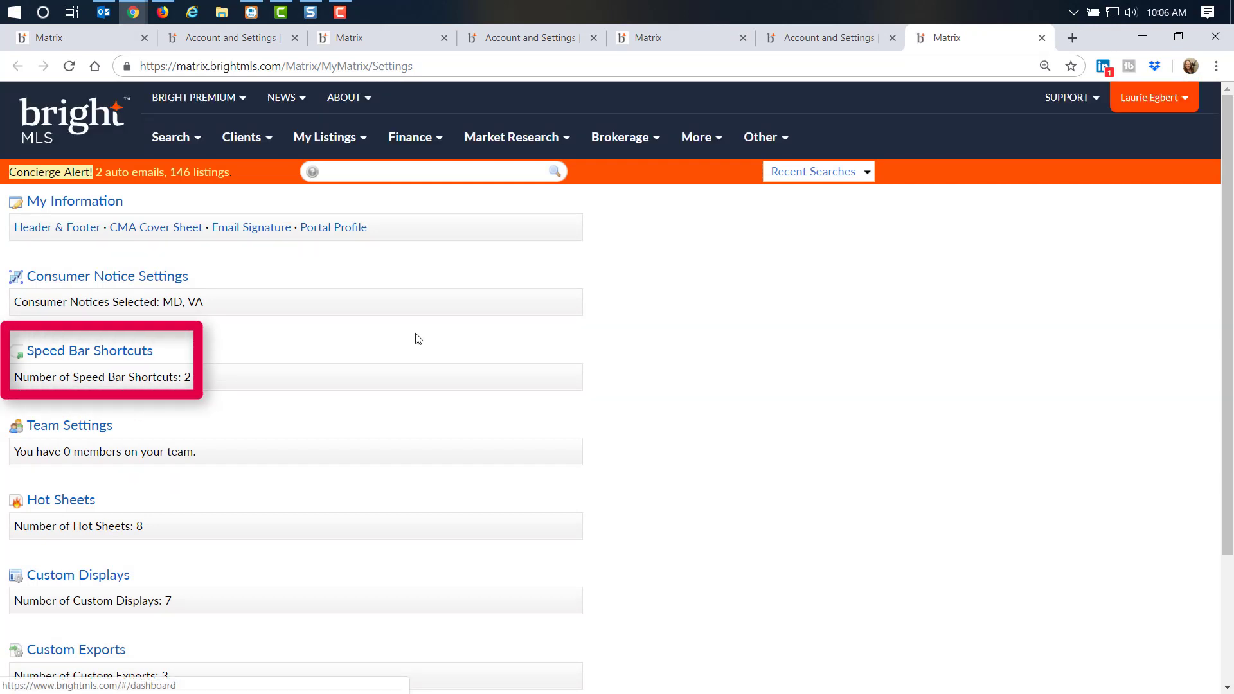
pyautogui.click(90, 351)
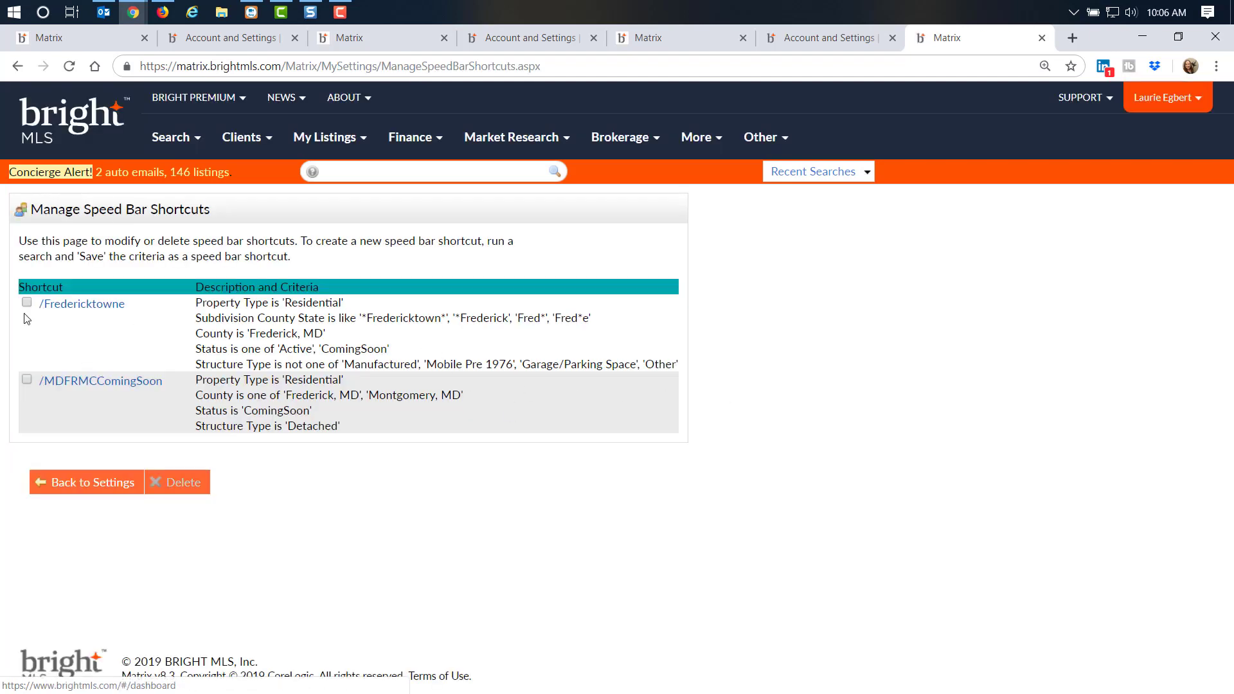
# Delete the /MDFRMCComingSoon shortcut and confirm the deletion
pyautogui.click(27, 379)
pyautogui.click(181, 482)
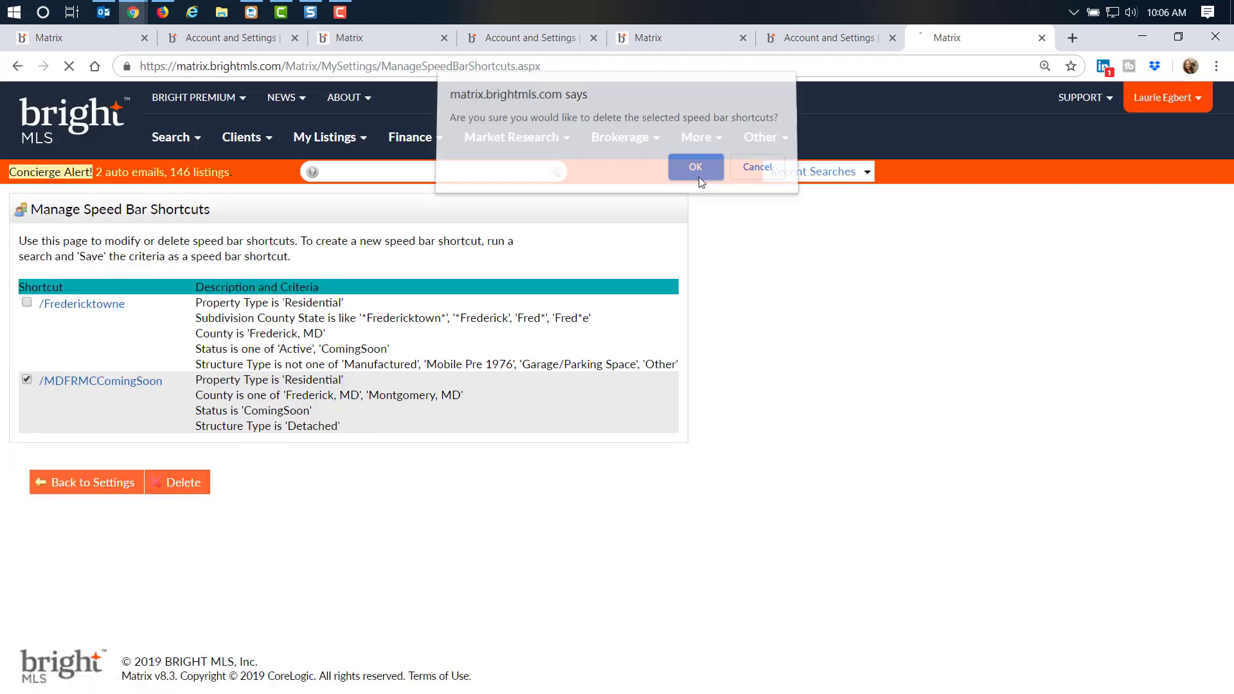
pyautogui.click(695, 173)
# Open the search behind the remaining /Fredericktowne shortcut and scroll through it
pyautogui.click(85, 309)
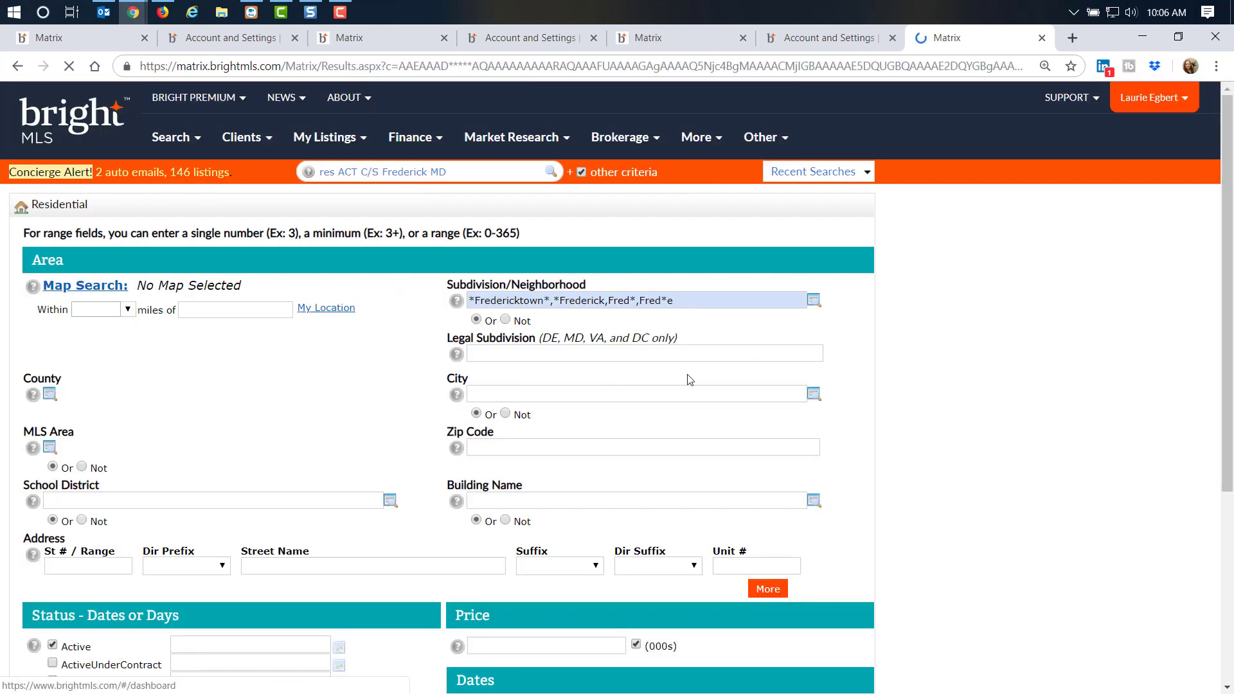
pyautogui.scroll(-8, 887, 383)
pyautogui.scroll(-3, 892, 383)
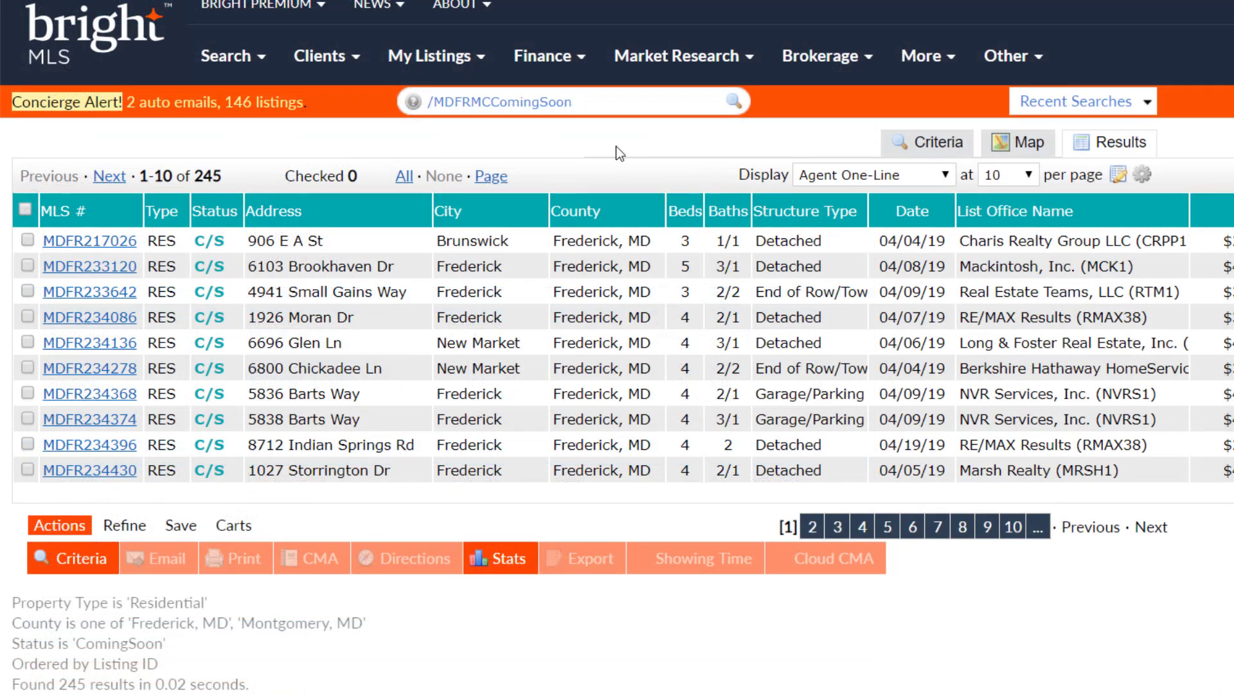
# Empty the speed bar, then read through the enlarged Speedbar Search Help and close it
pyautogui.hotkey('ctrl', 'a')
pyautogui.press('BackSpace')
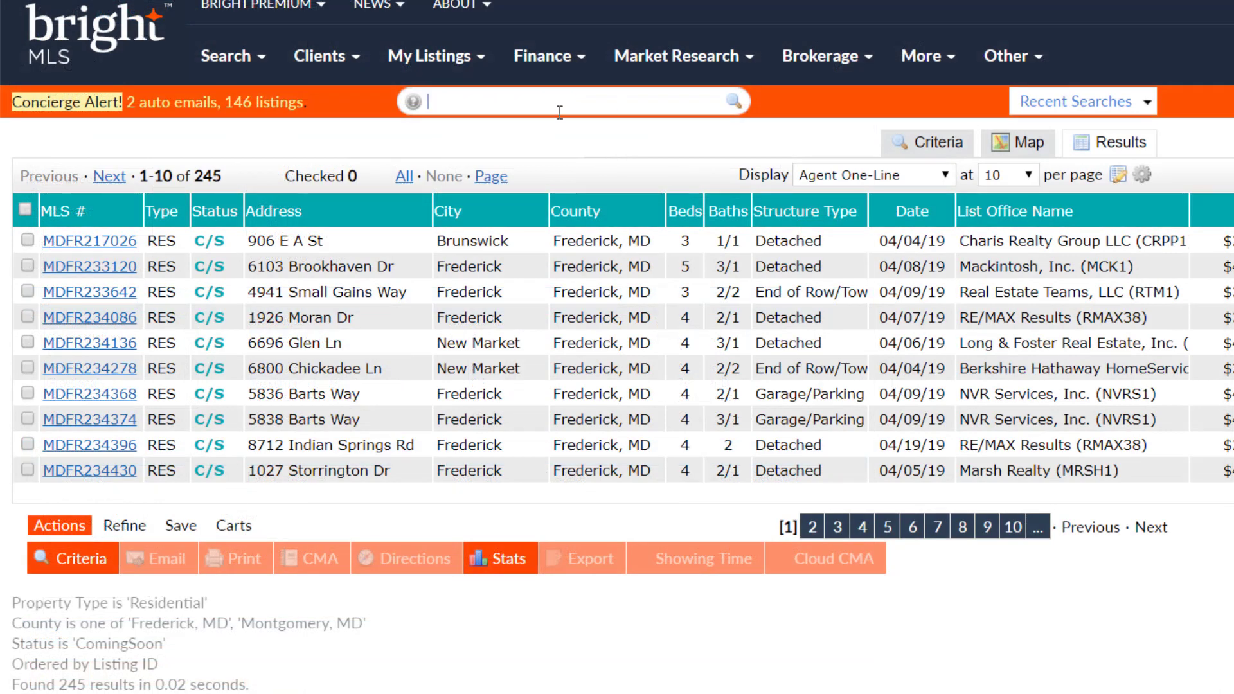
pyautogui.click(414, 104)
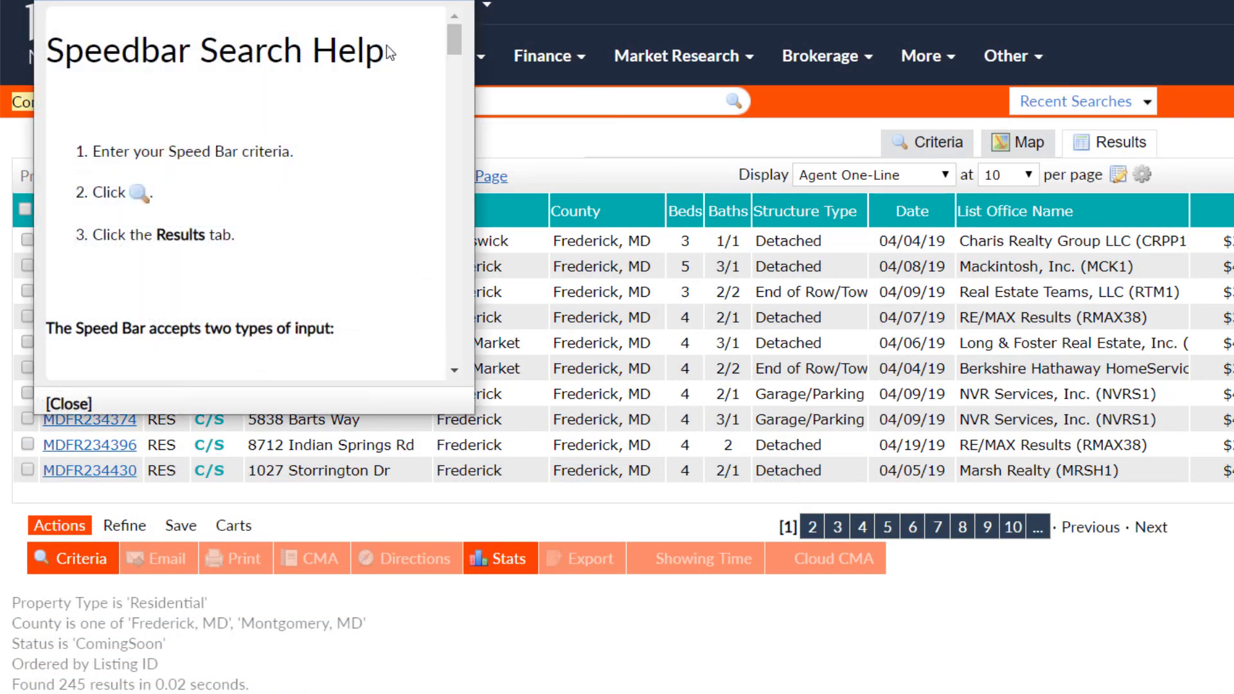
pyautogui.moveTo(475, 414); pyautogui.dragTo(870, 677)
pyautogui.scroll(-1, 489, 352)
pyautogui.scroll(-10, 487, 347)
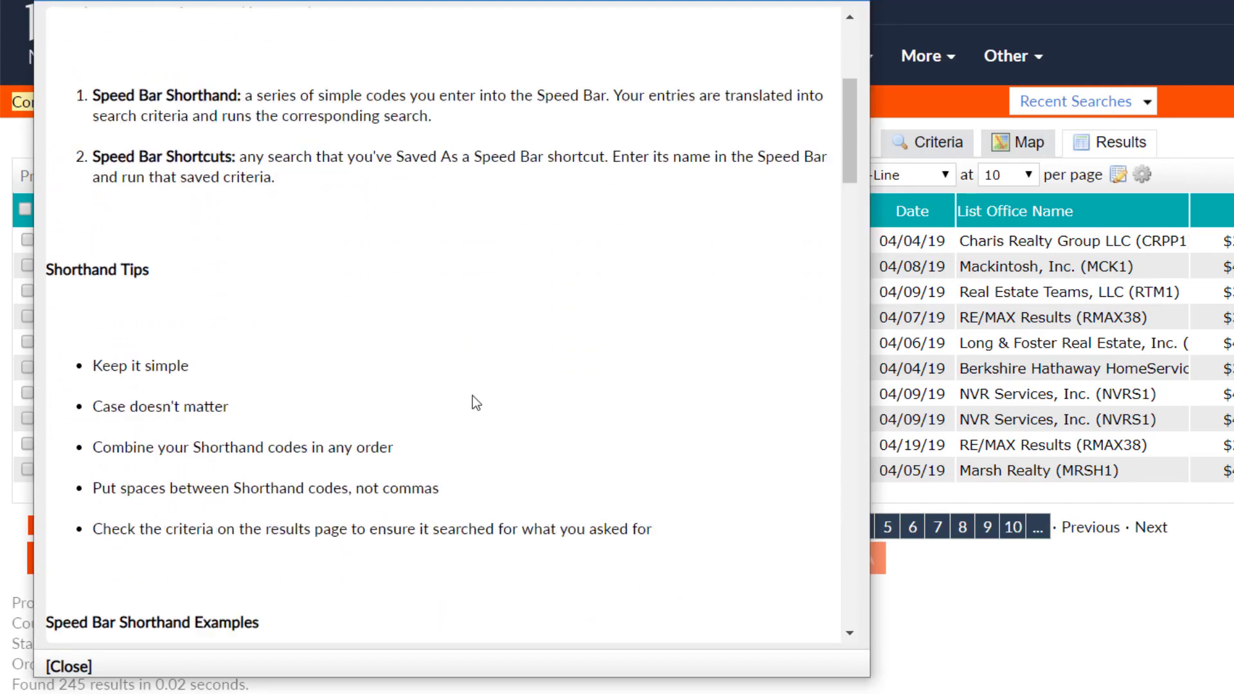
pyautogui.scroll(-12, 475, 403)
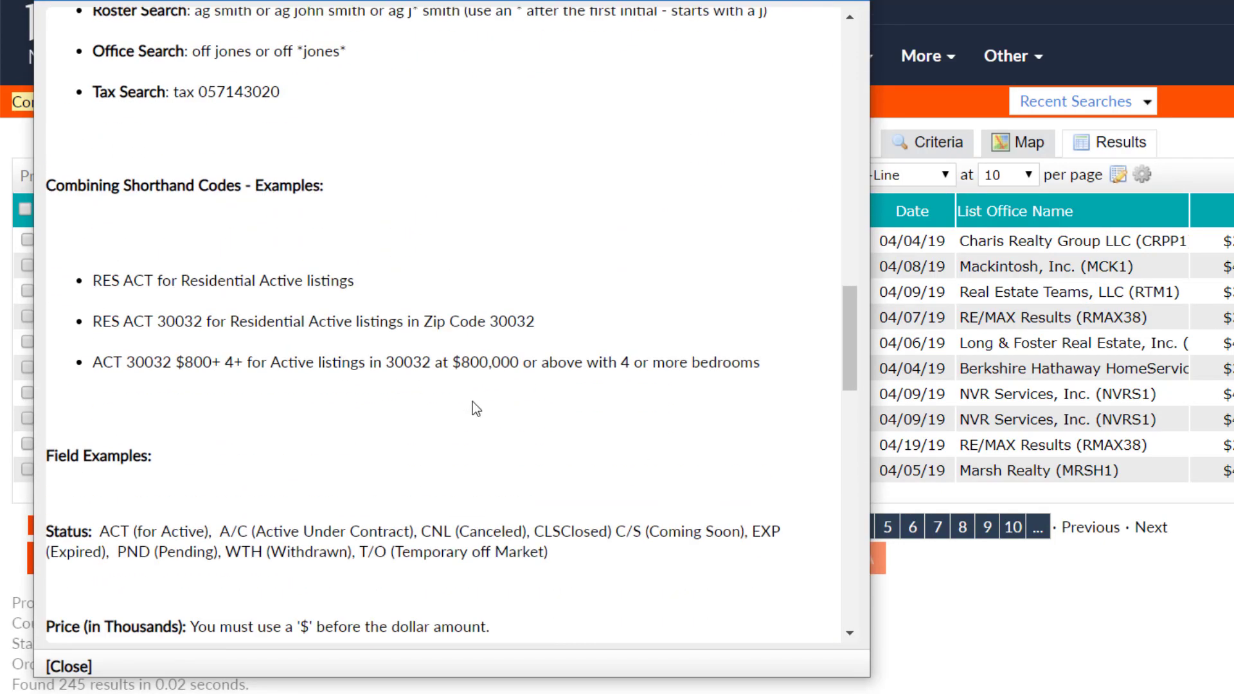
pyautogui.scroll(-20, 476, 418)
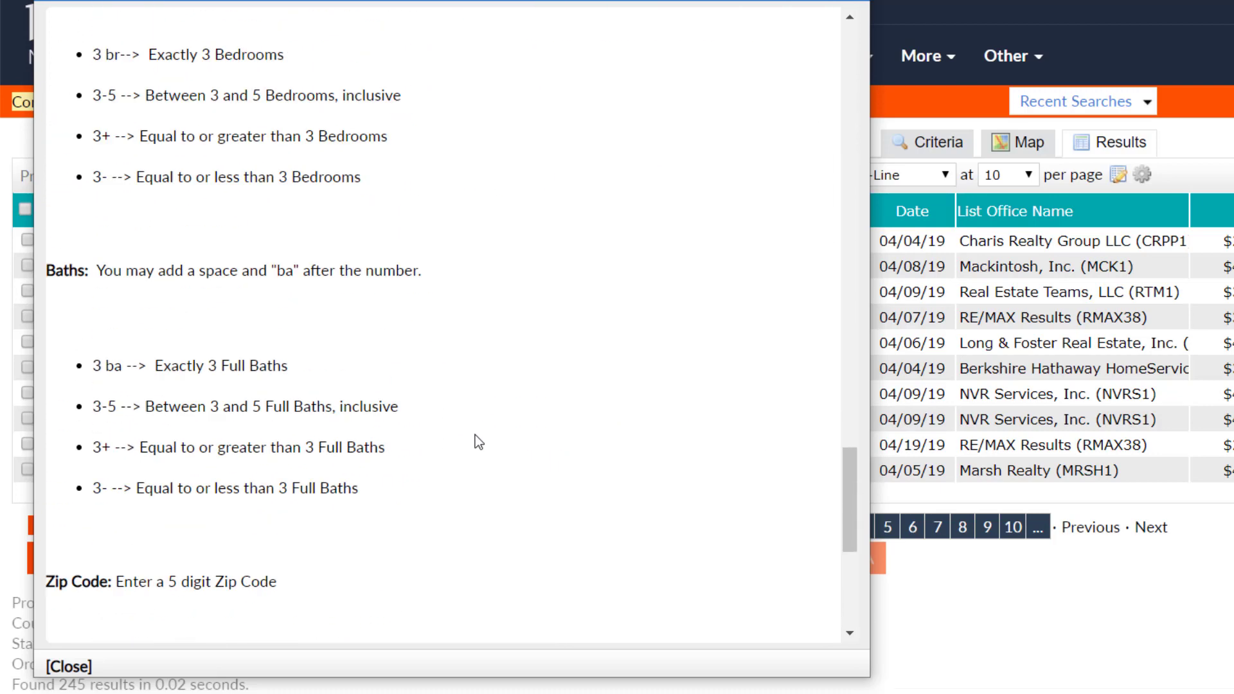
pyautogui.press('Escape')
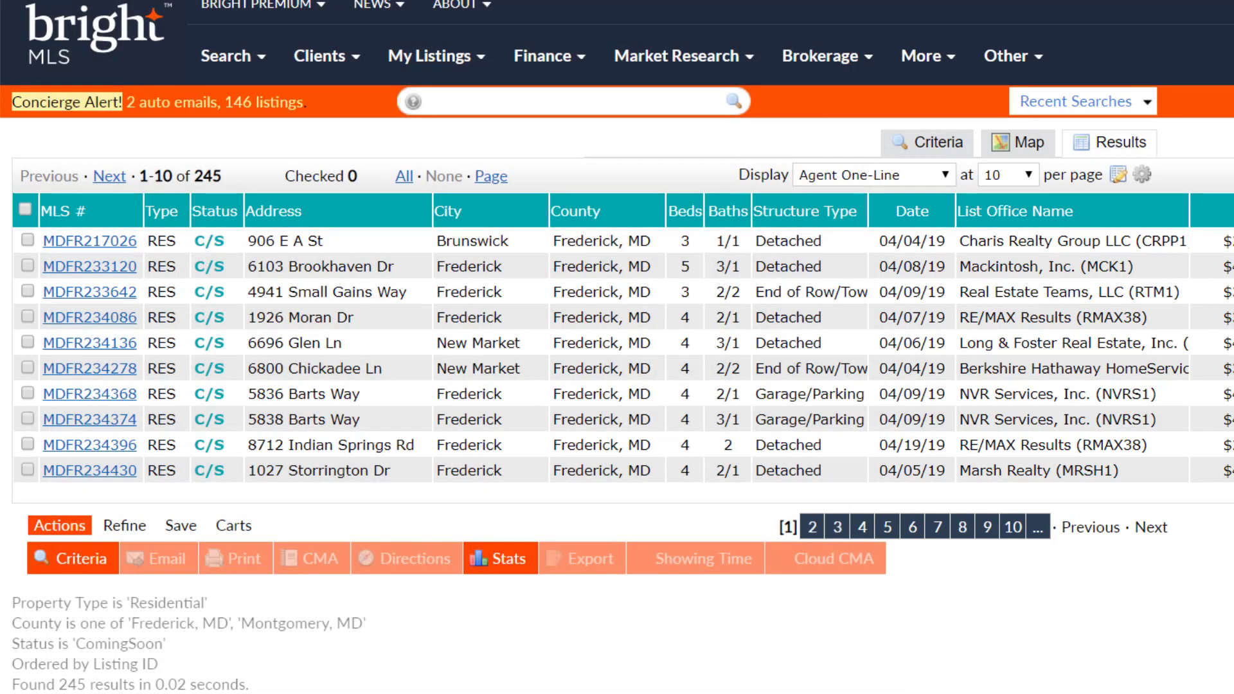